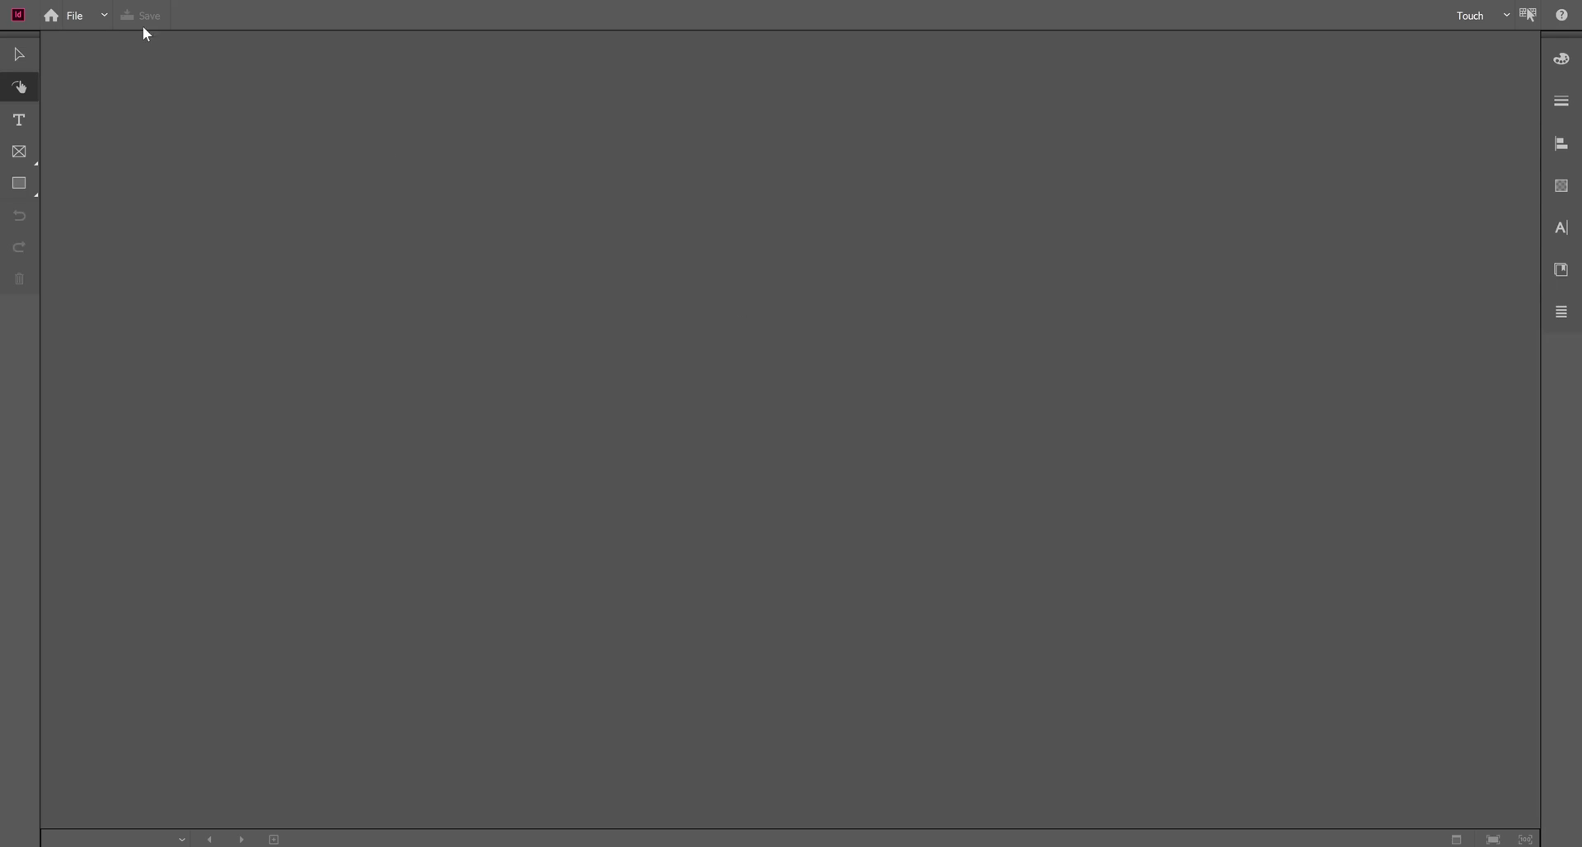
Reopen the New Document dialog after cancelling, showing the Untitled-6 preset at 750 × 1334 px
left_click(74, 15)
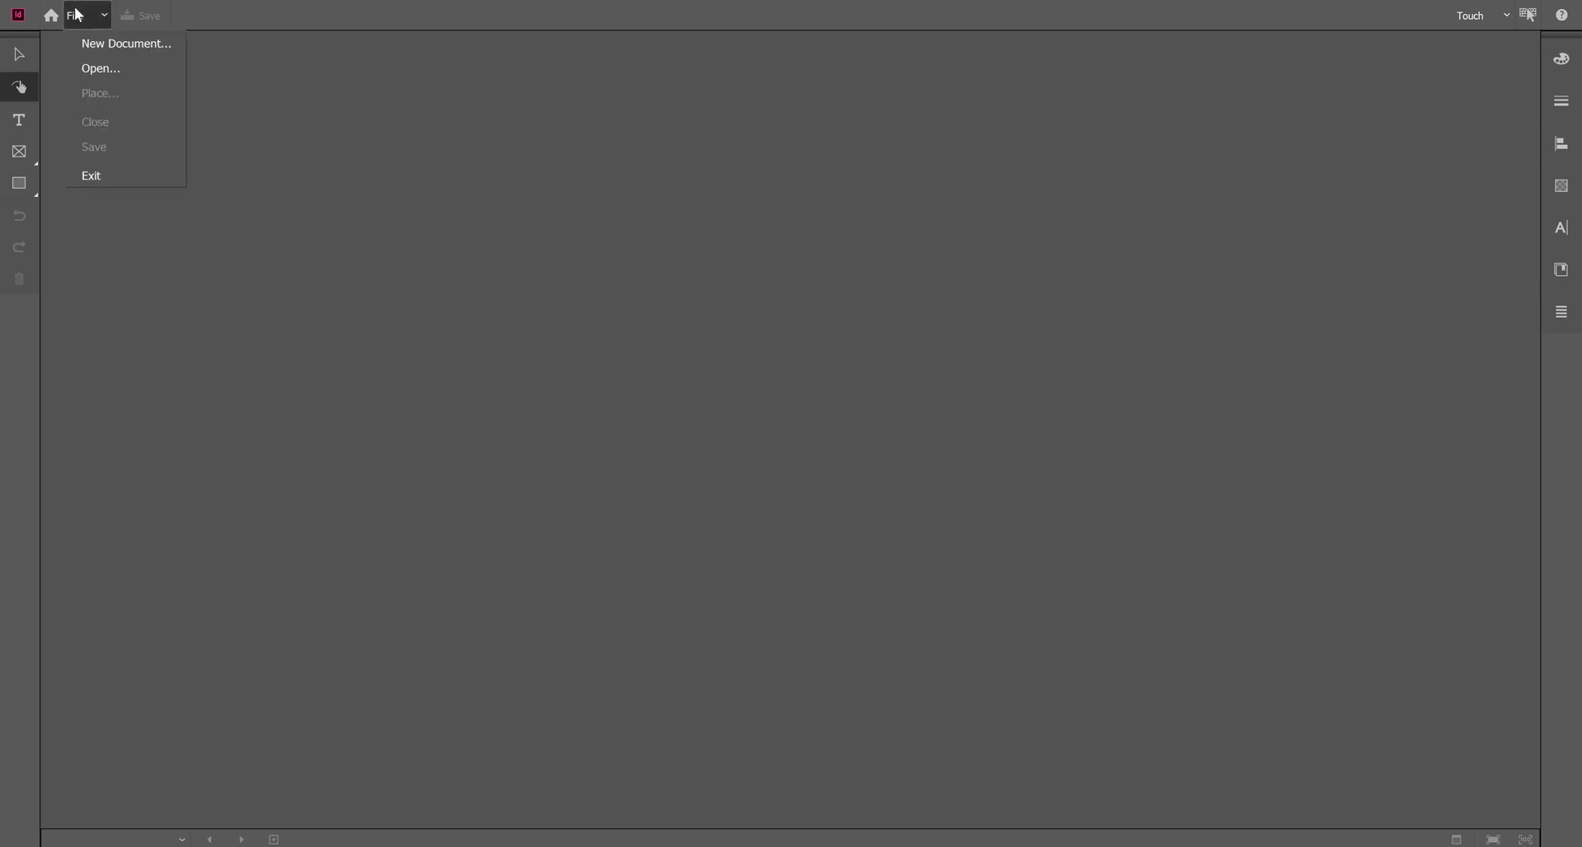
left_click(117, 45)
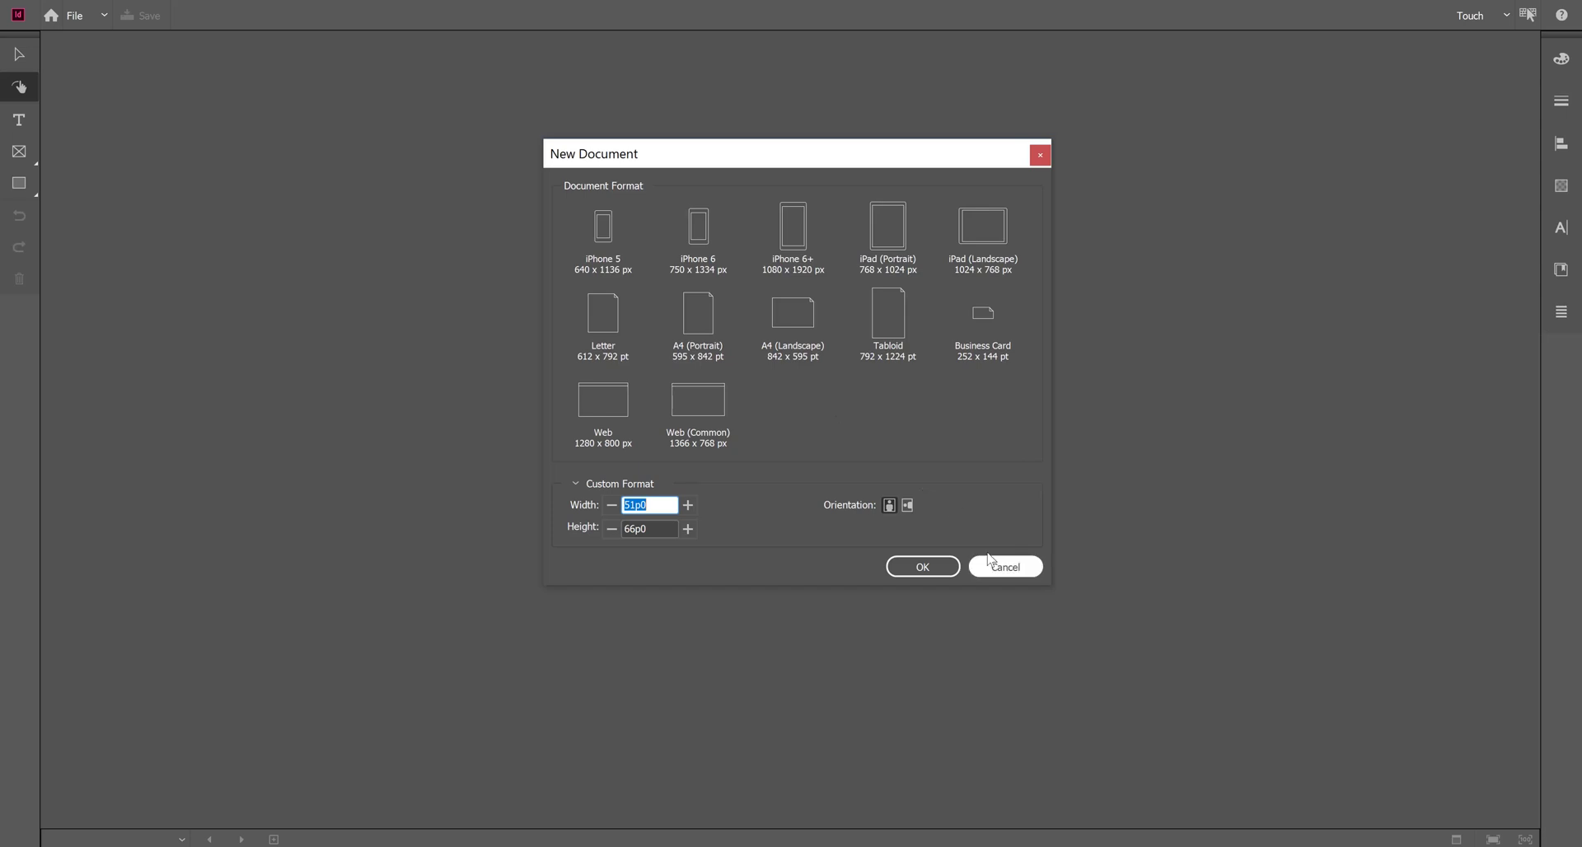
left_click(1006, 575)
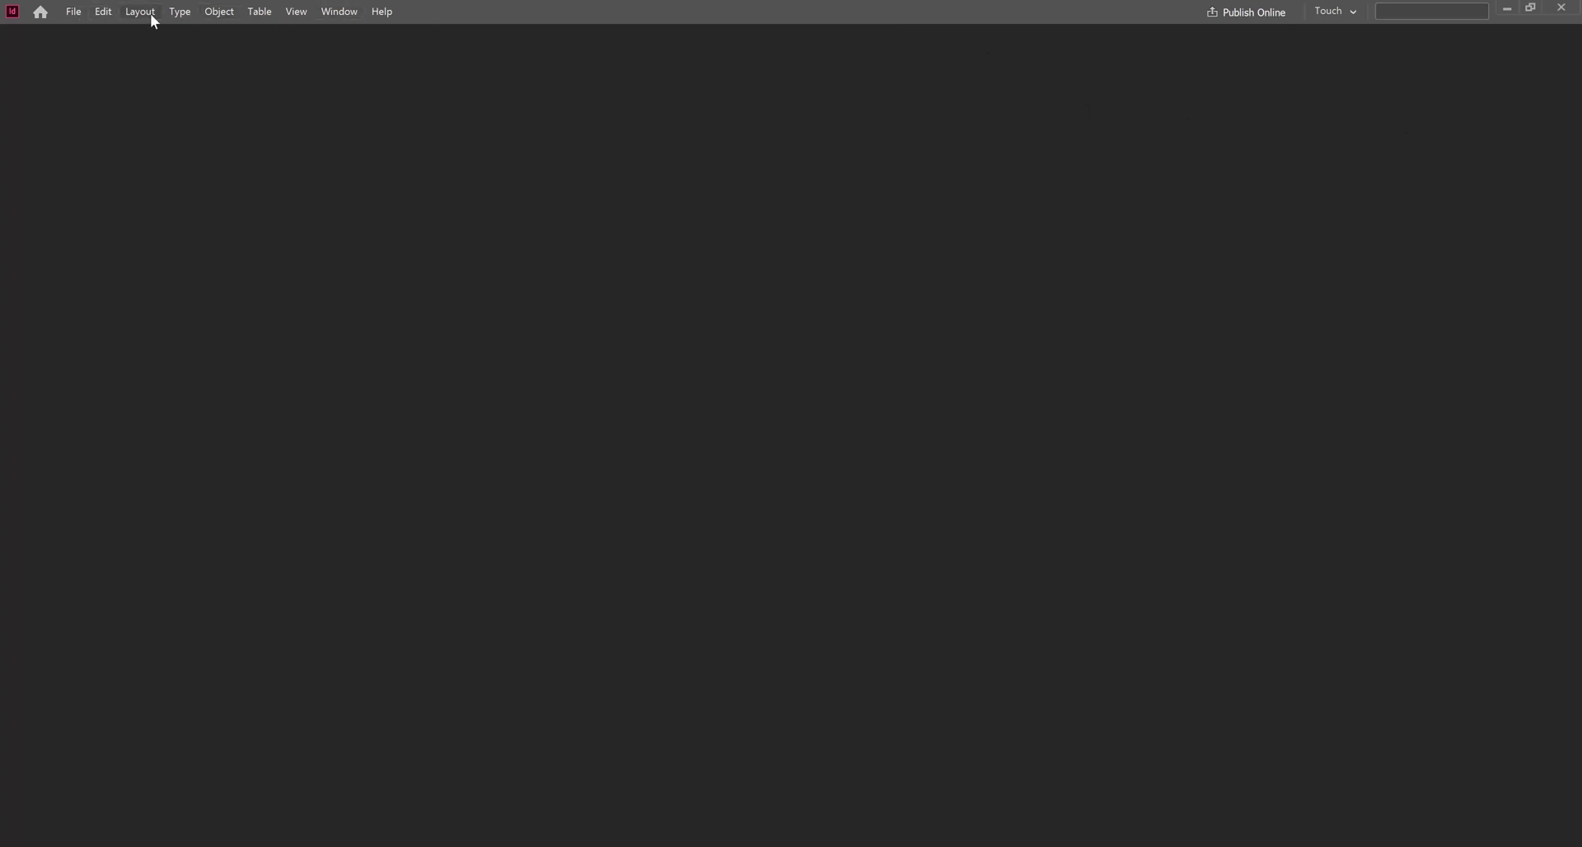
left_click(73, 13)
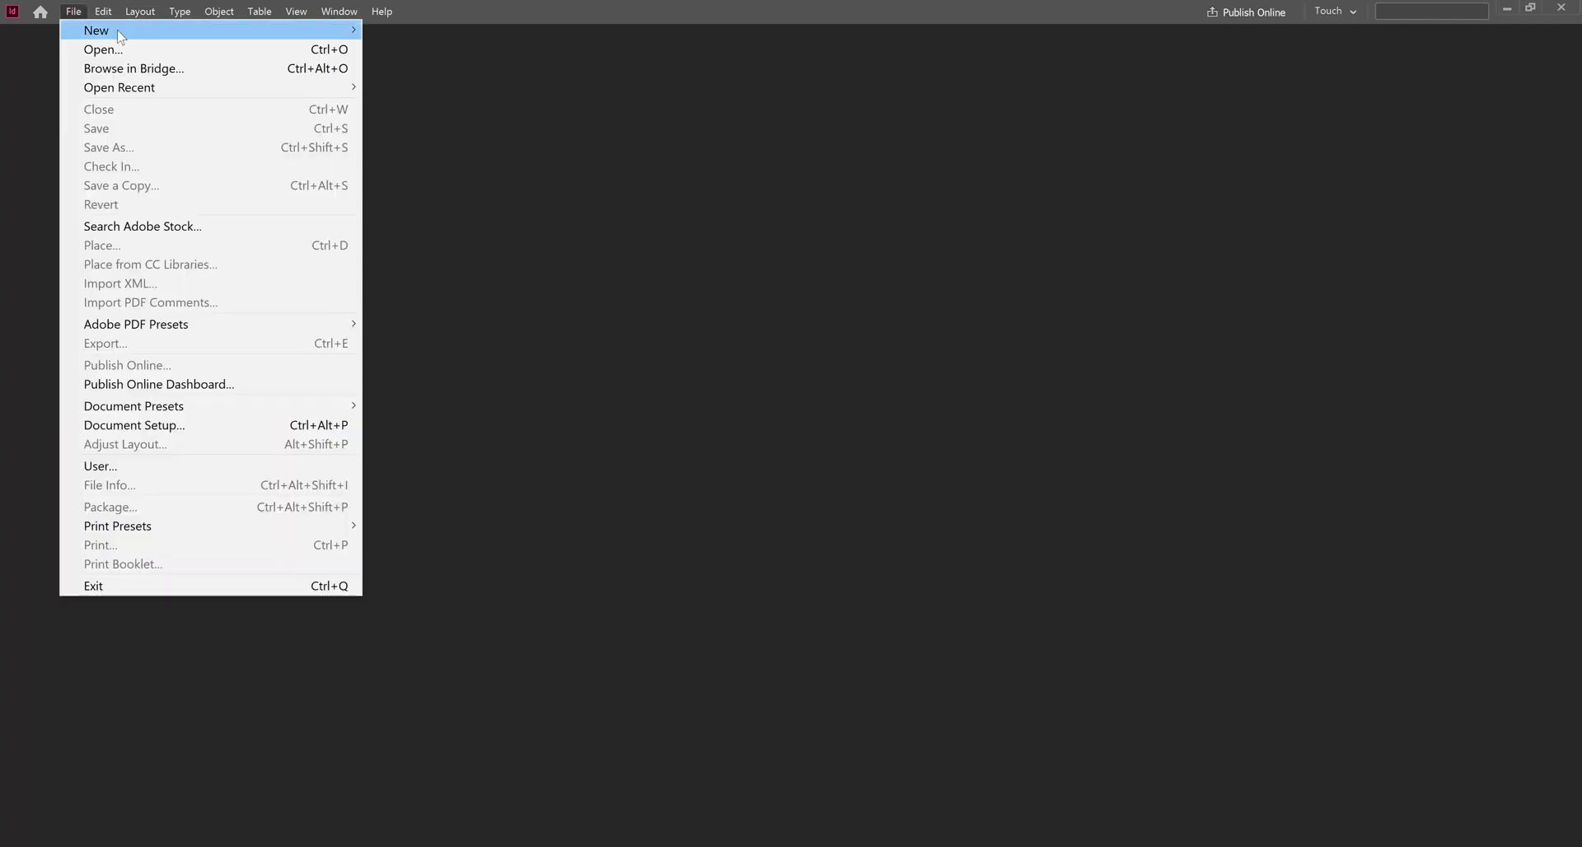
mouse_move(99, 30)
left_click(422, 30)
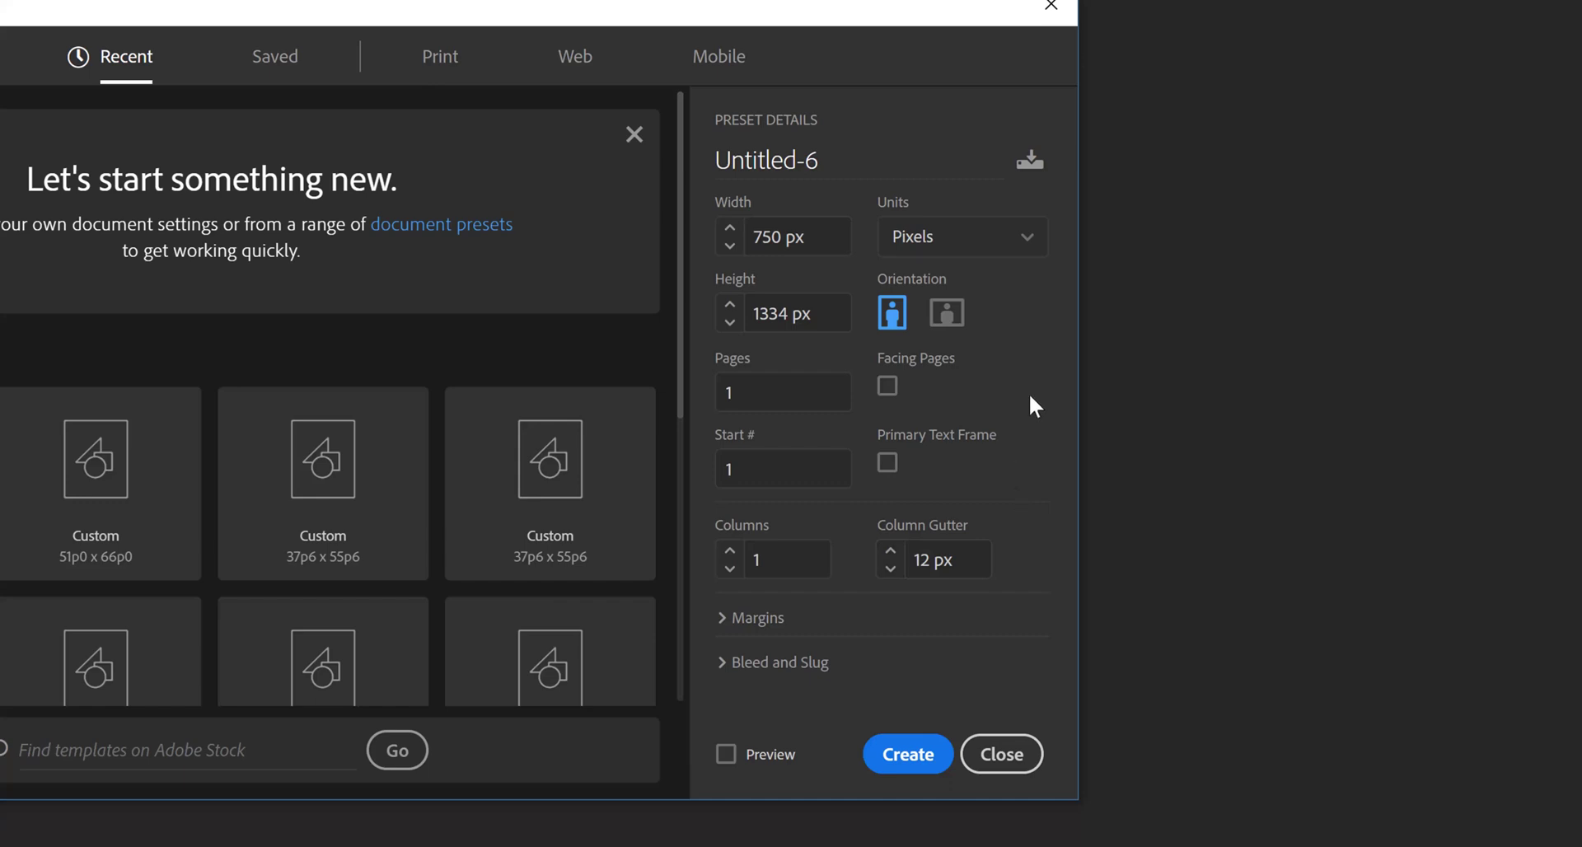
Set the document units to inches and check the index PDF's page size
left_click(983, 237)
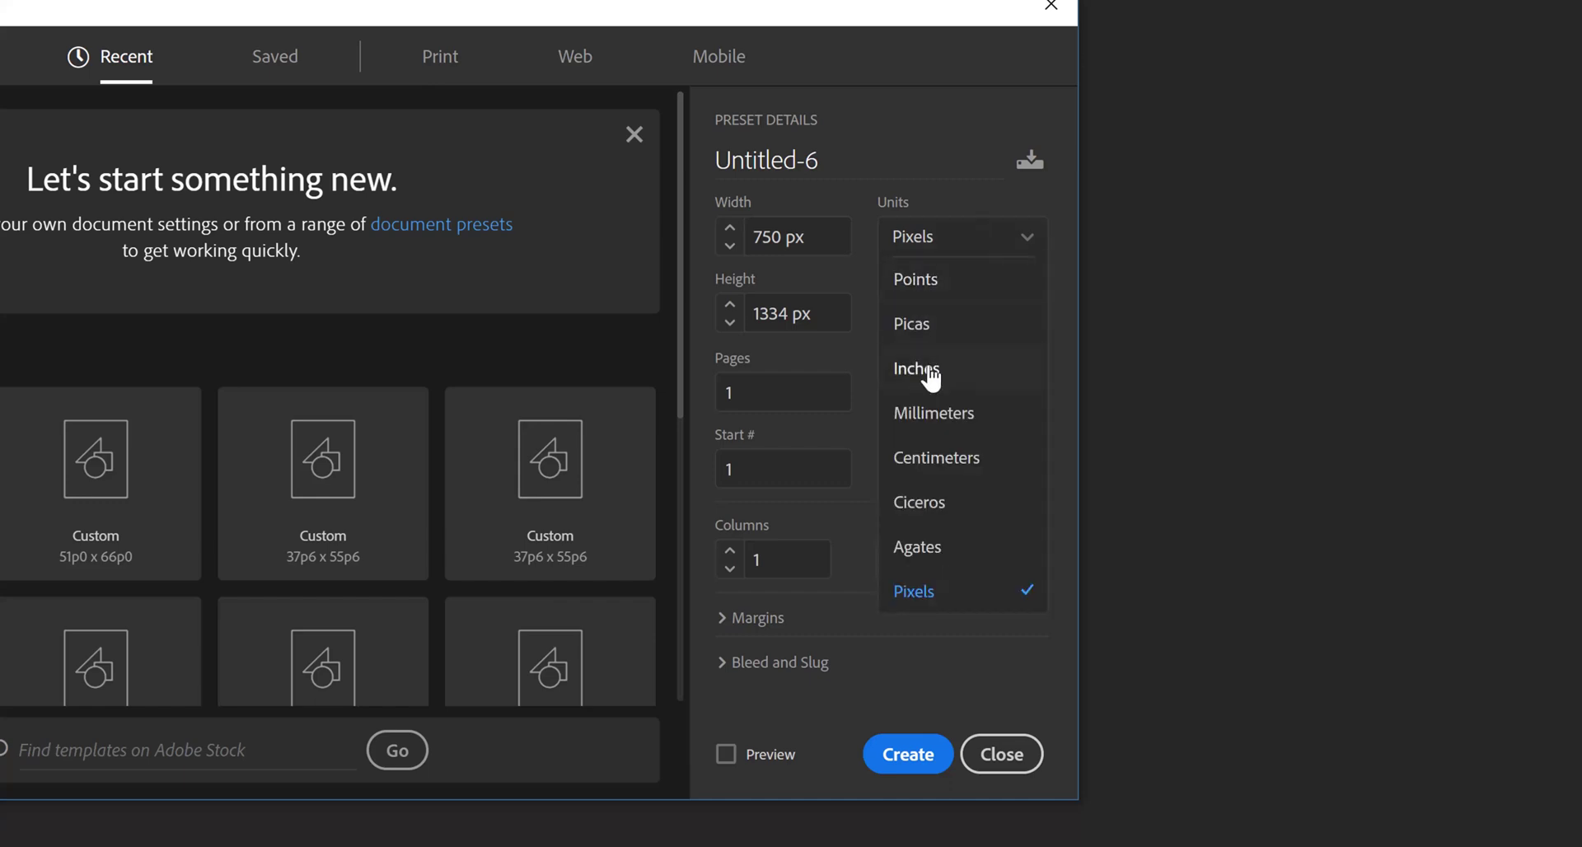
left_click(927, 368)
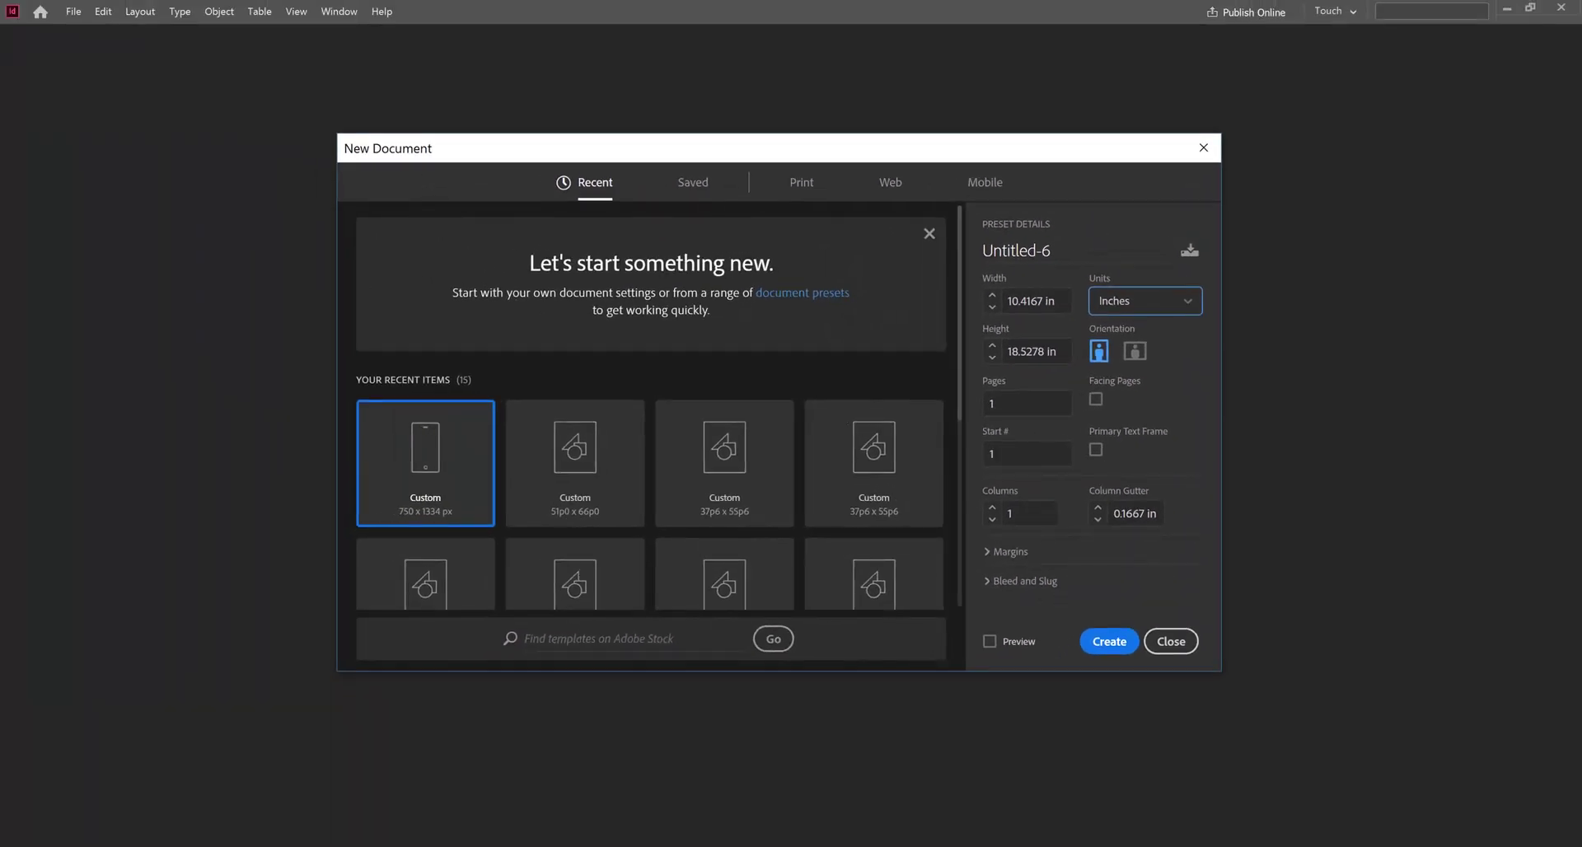
key("alt+Tab")
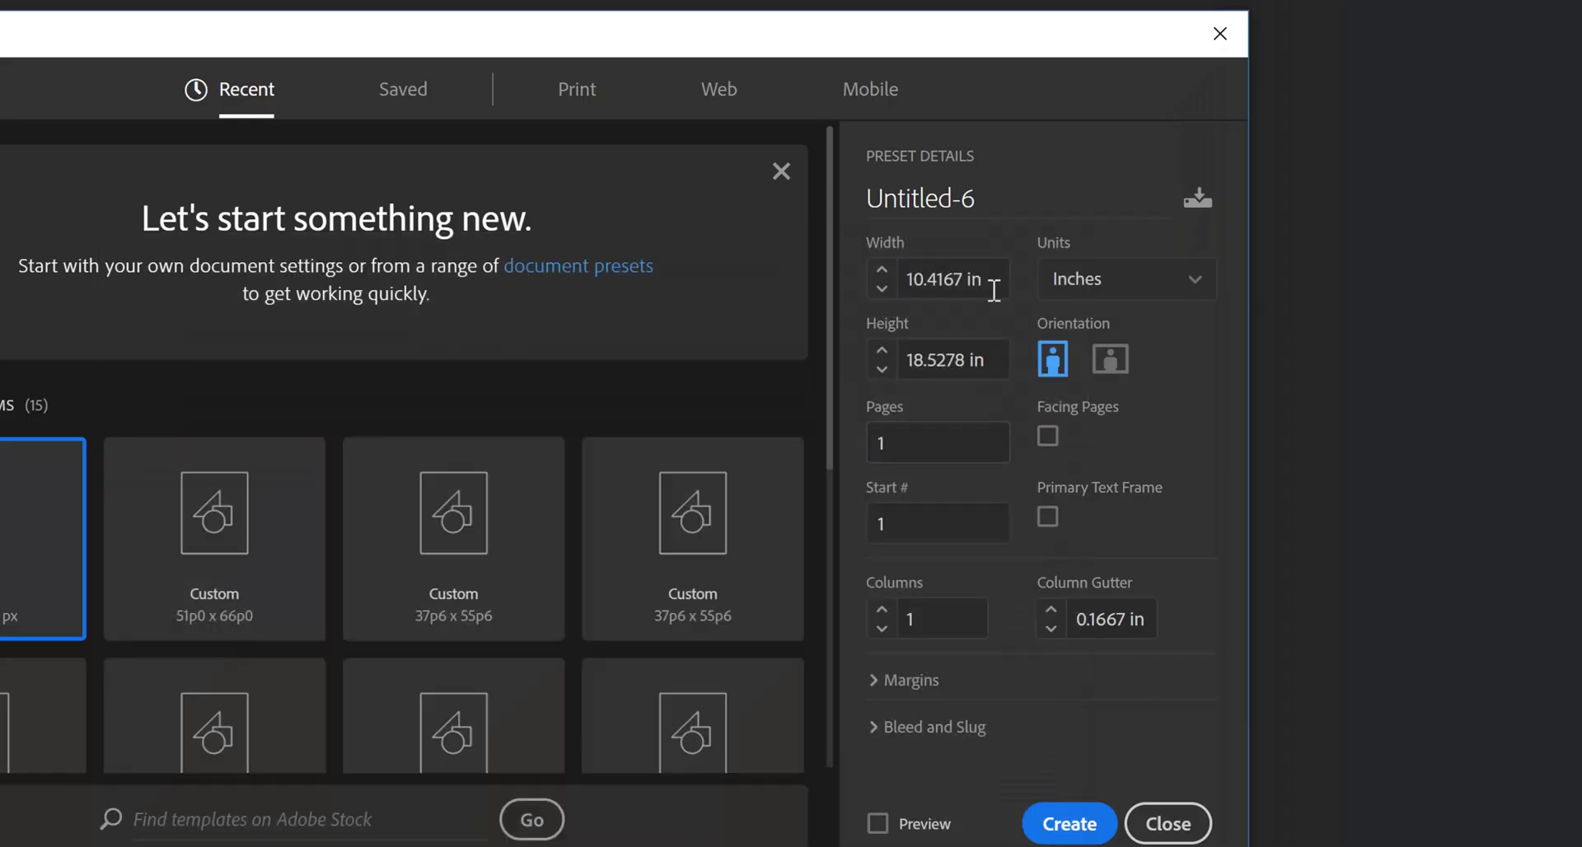
Enter a page width of 6.25 in and a height of 9.25 in
left_click(995, 281)
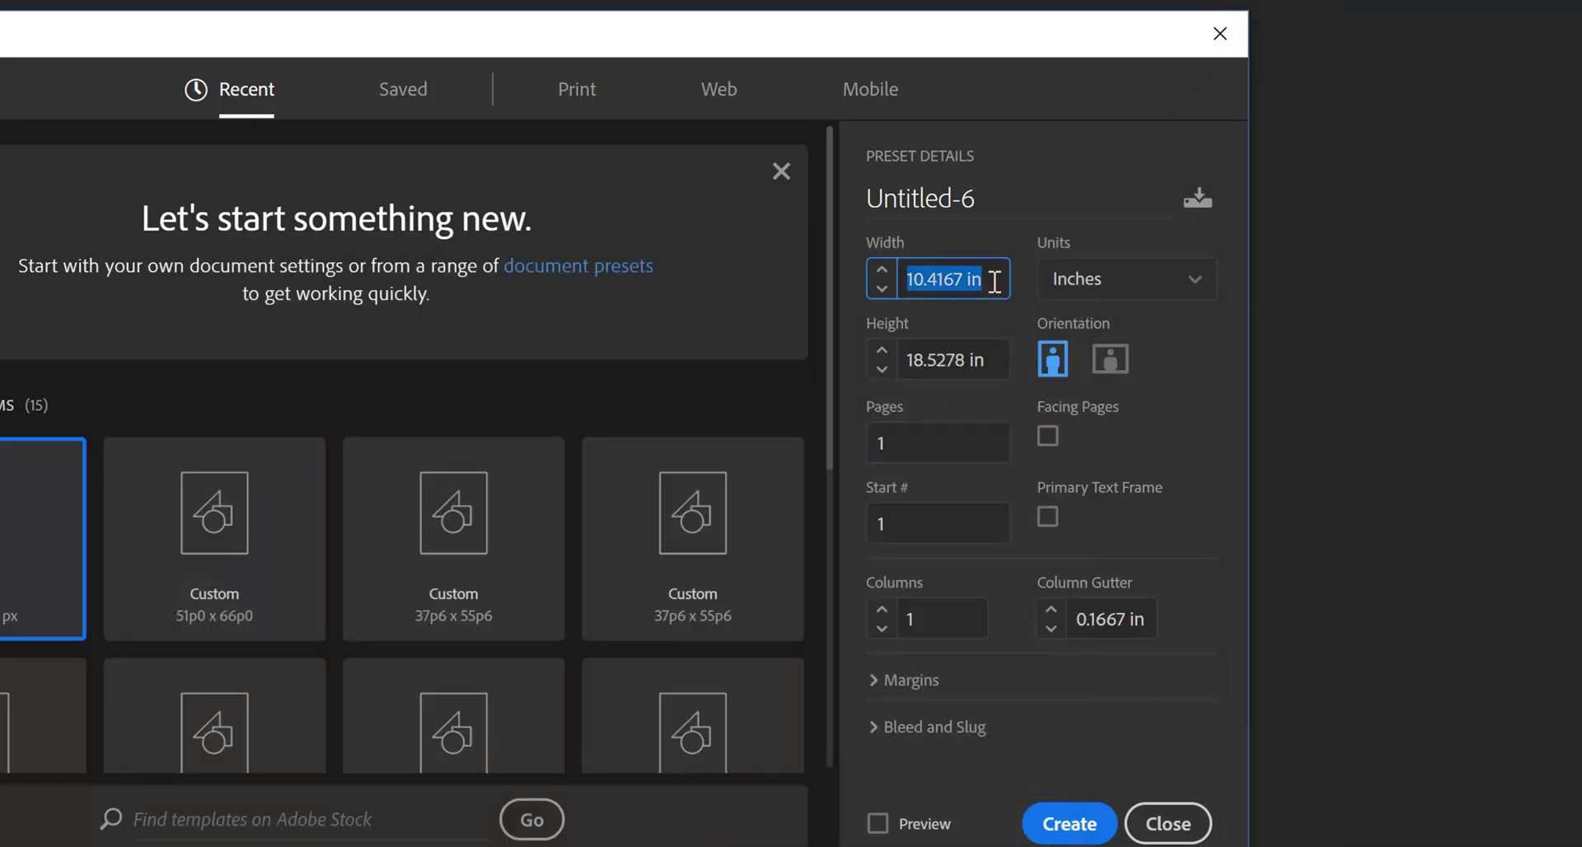
type("6.25")
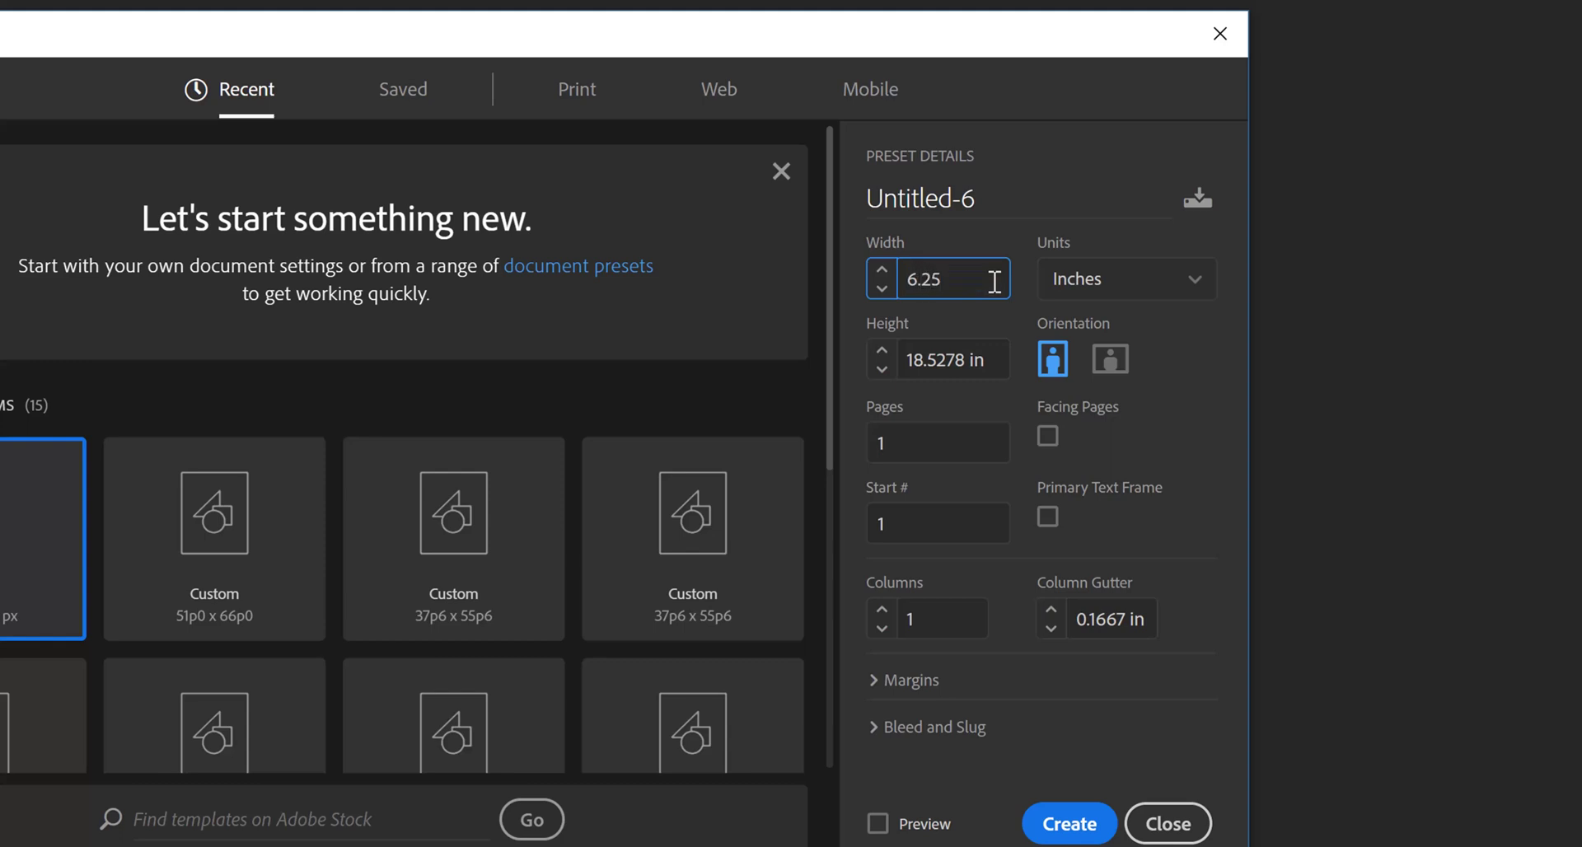
left_click(990, 360)
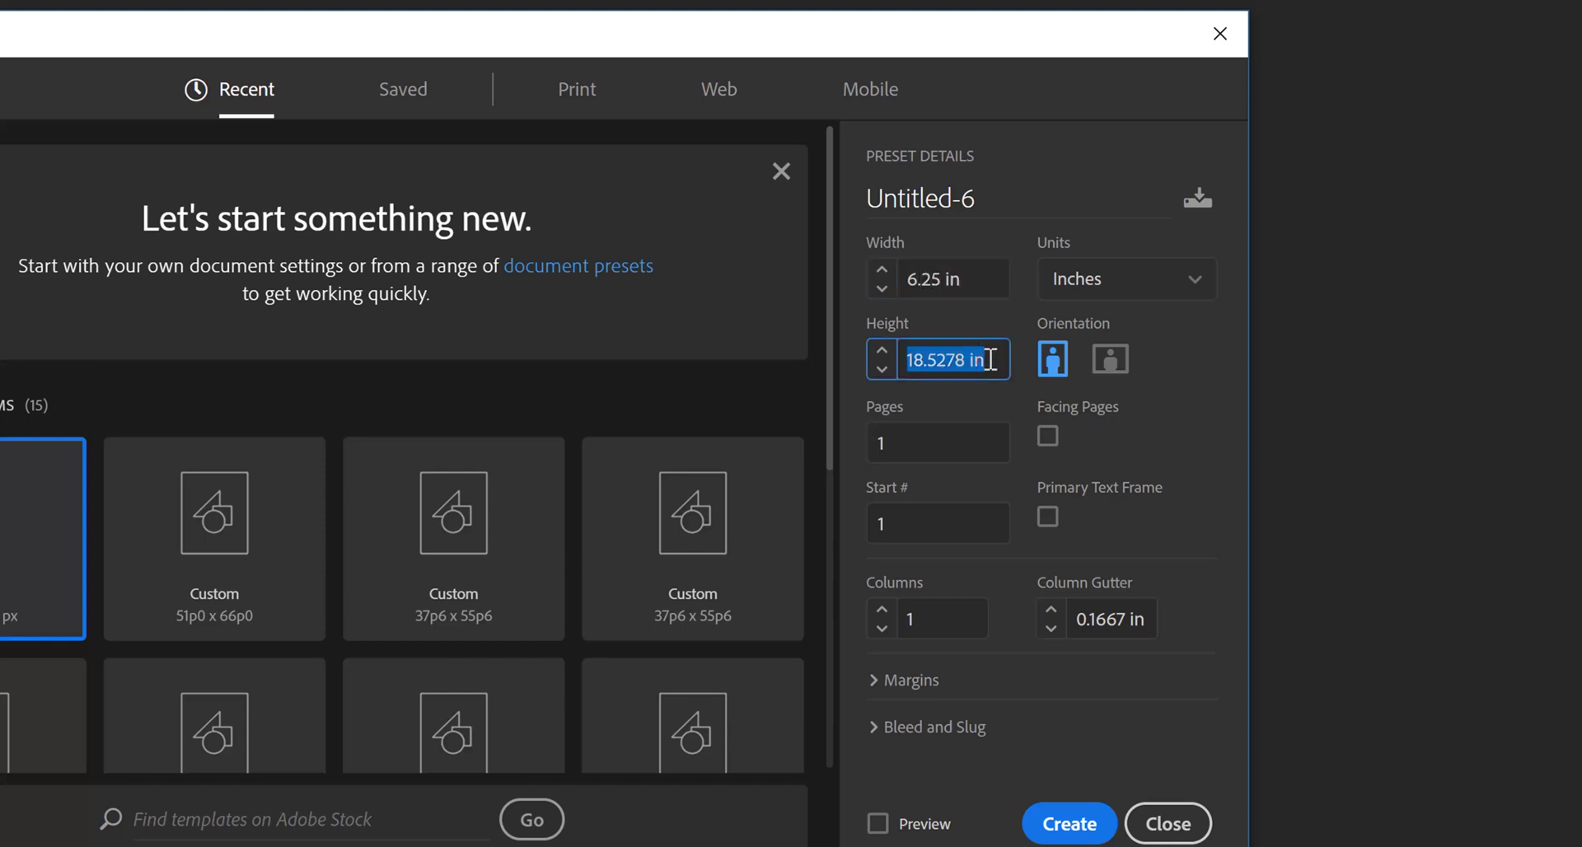
type("9.25")
left_click(964, 283)
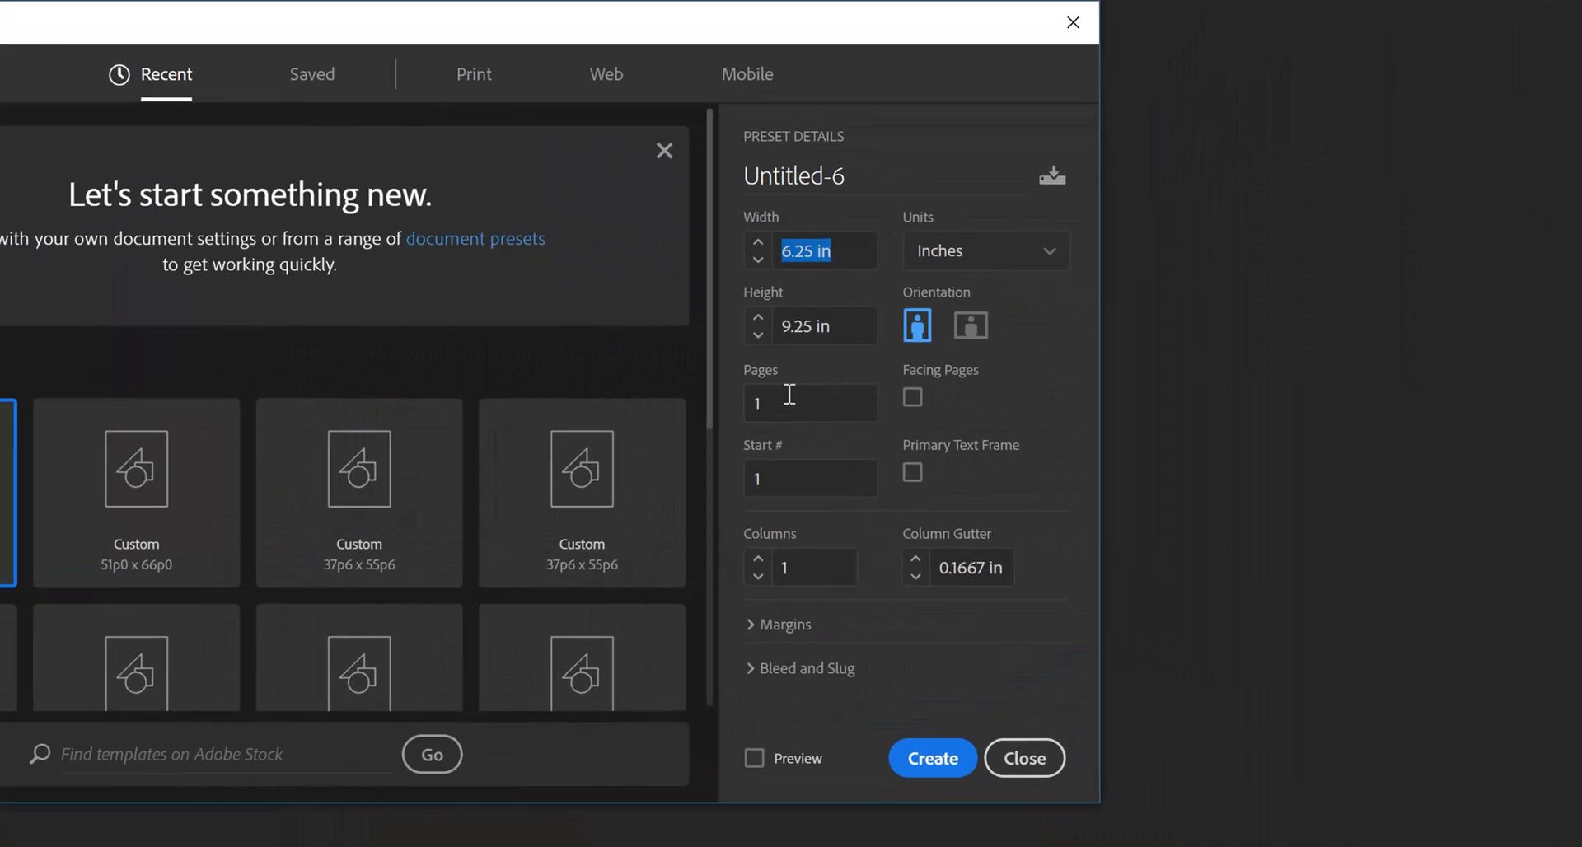
Set 17 pages with a top margin of 0.61 in and a bottom margin of 0.7 in
left_click(793, 402)
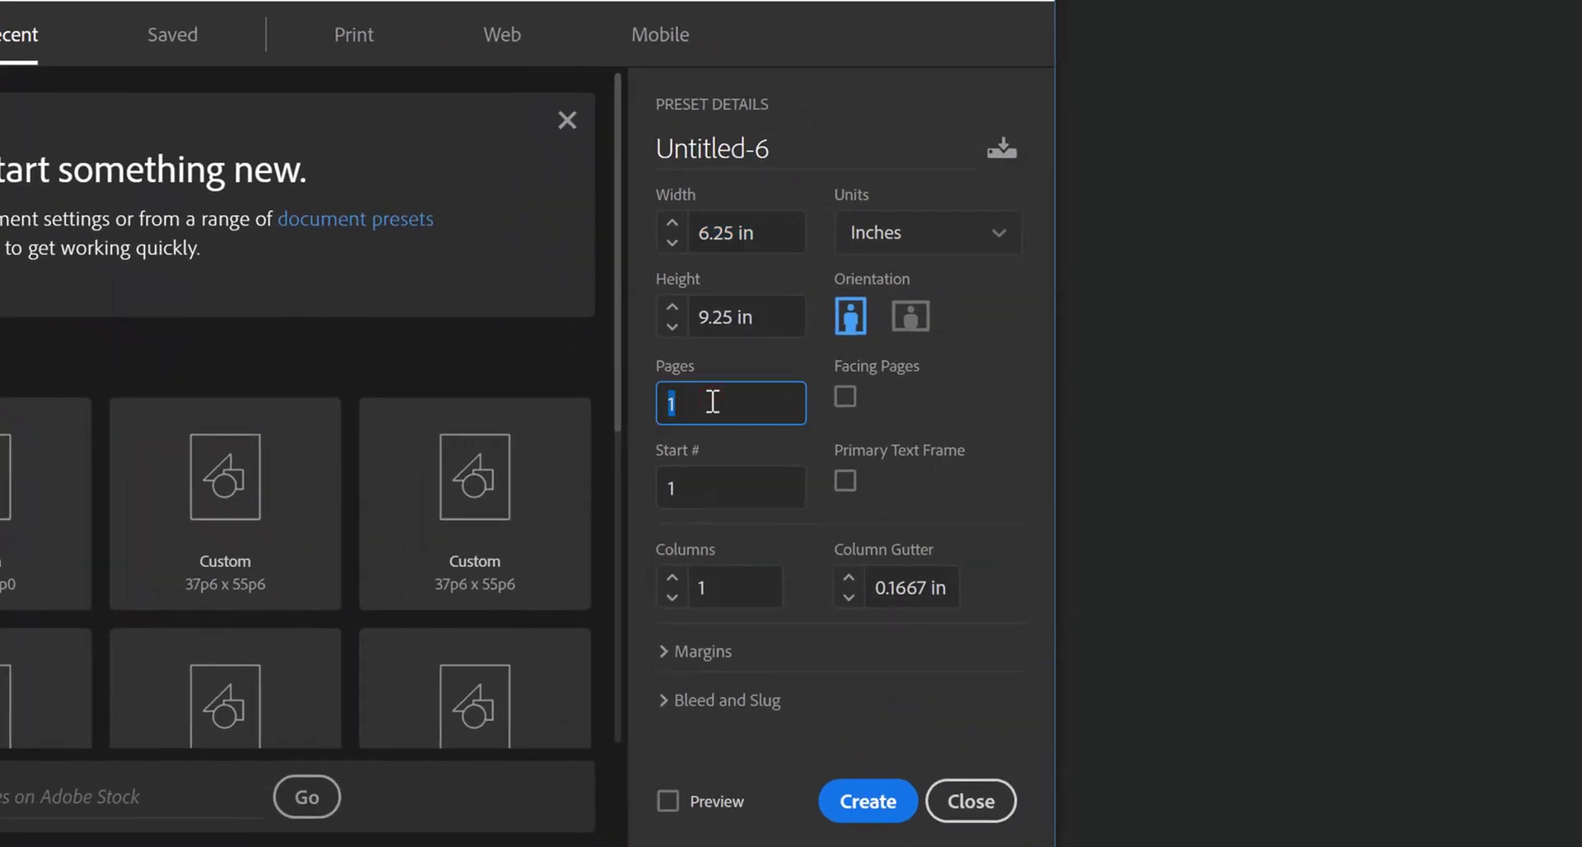
type("17")
left_click(707, 656)
scroll(717, 651, "down", 2)
left_click(752, 604)
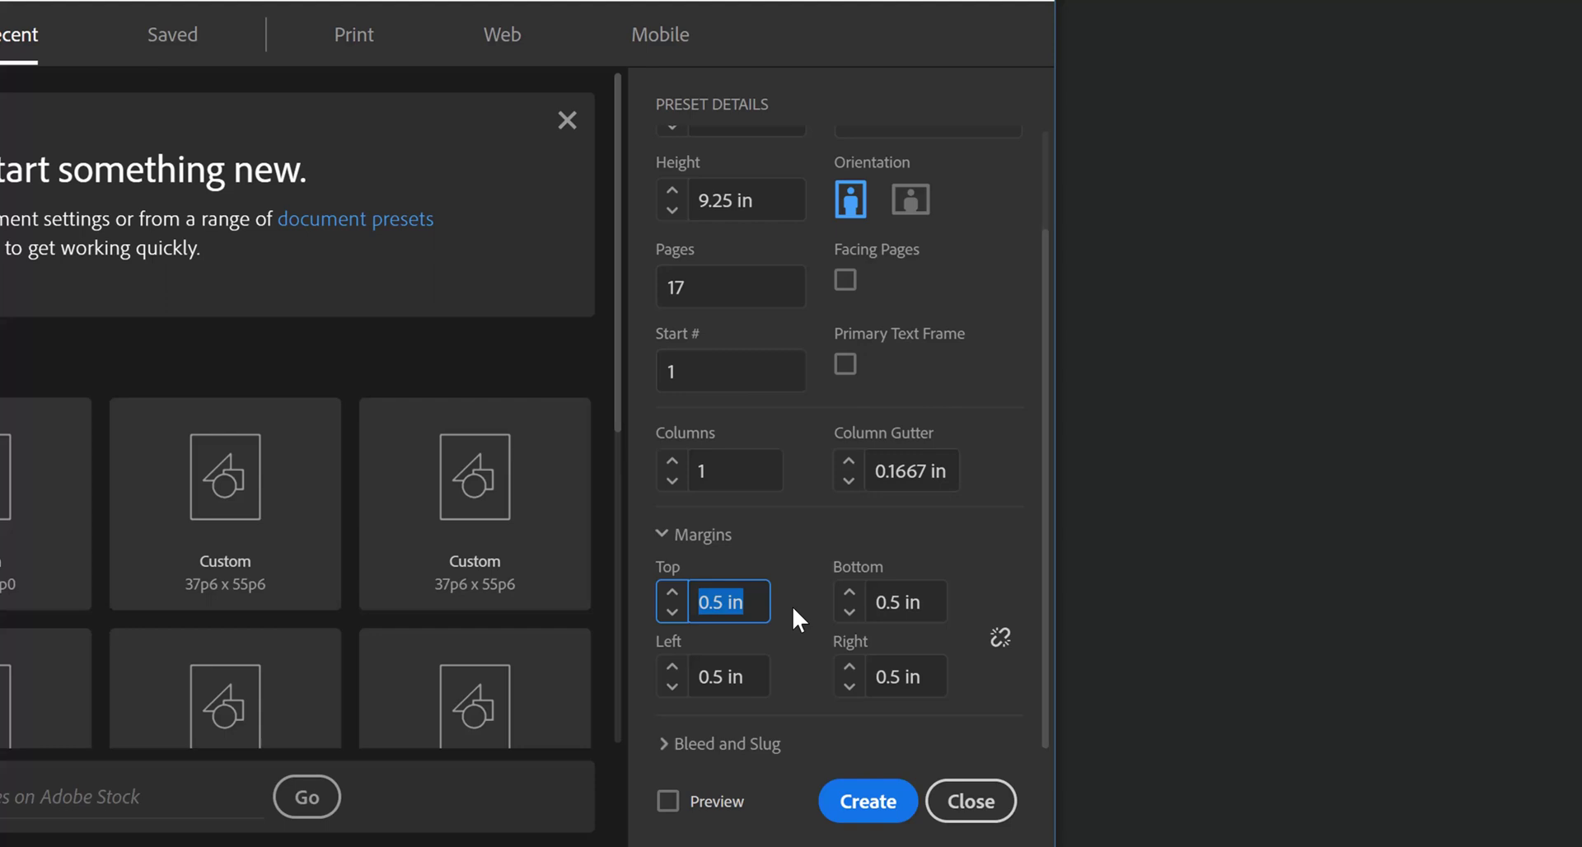
type("0.61")
left_click(902, 601)
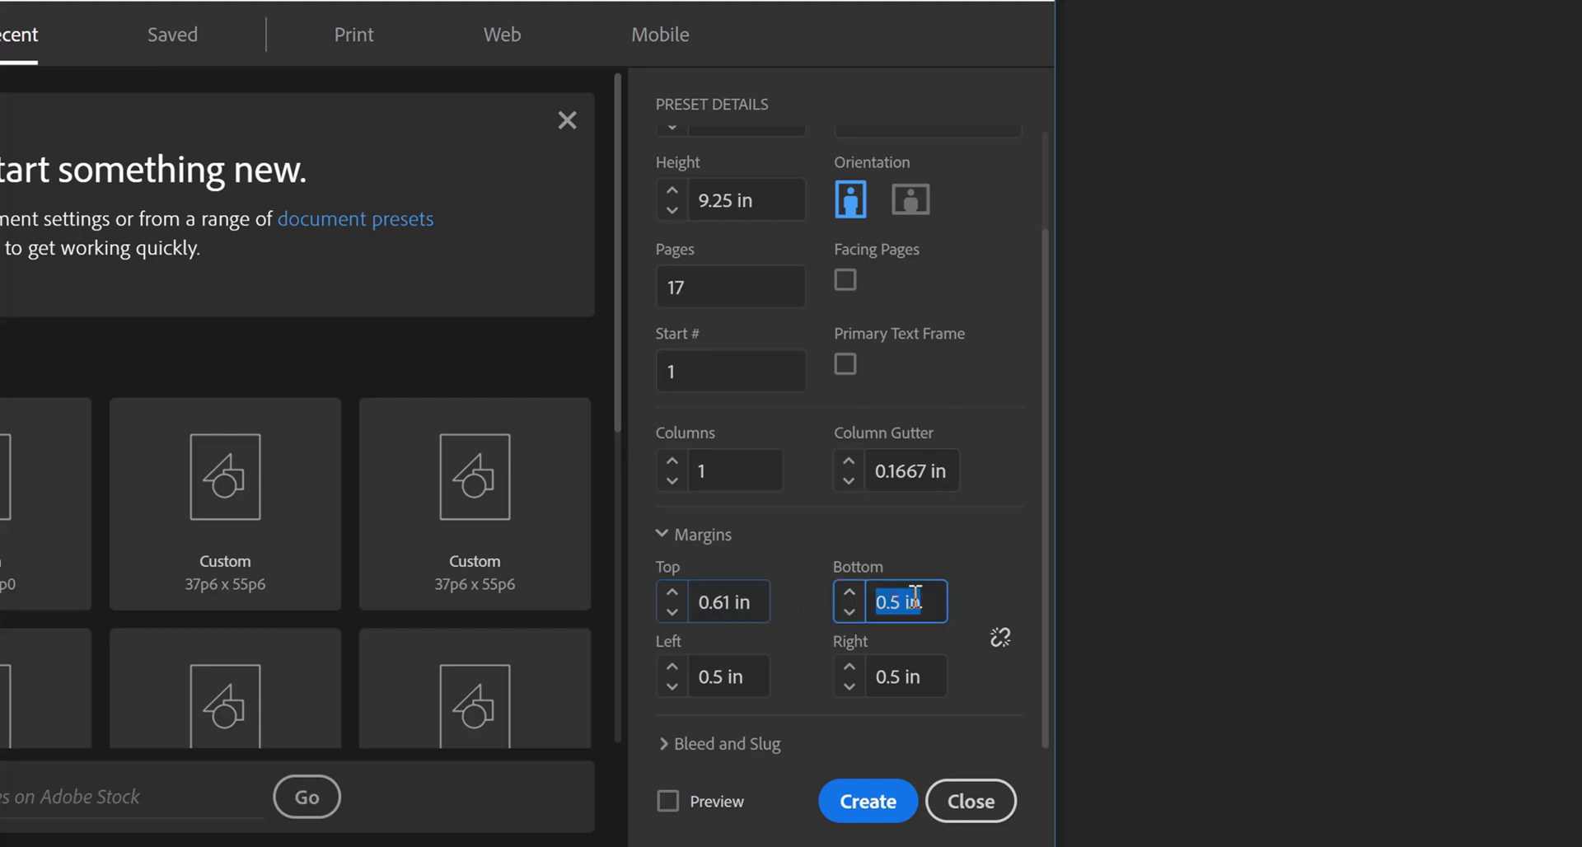
type("0.")
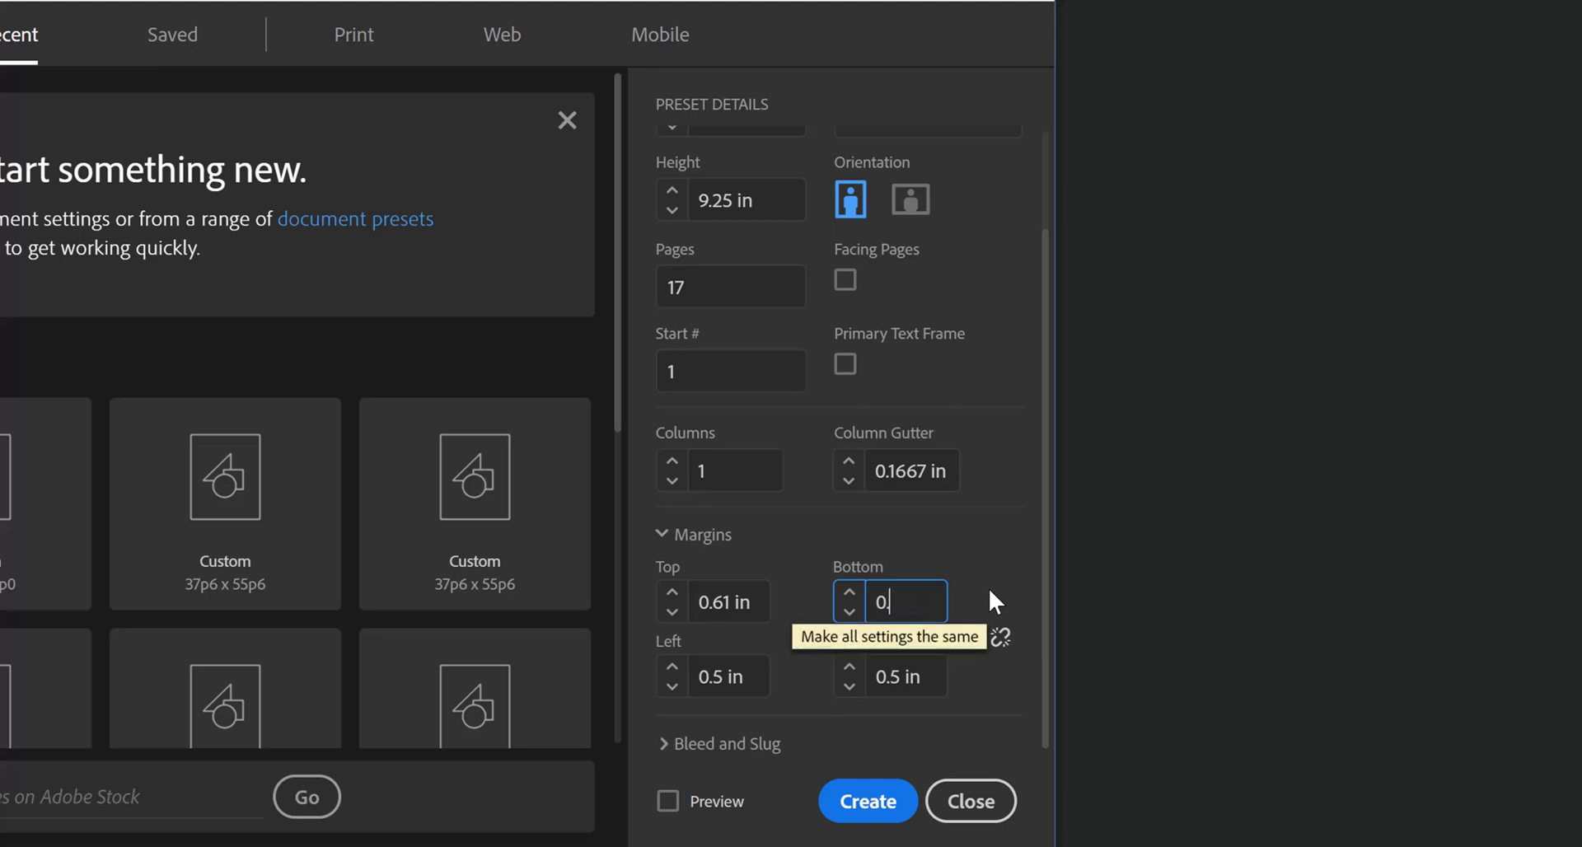
type("70")
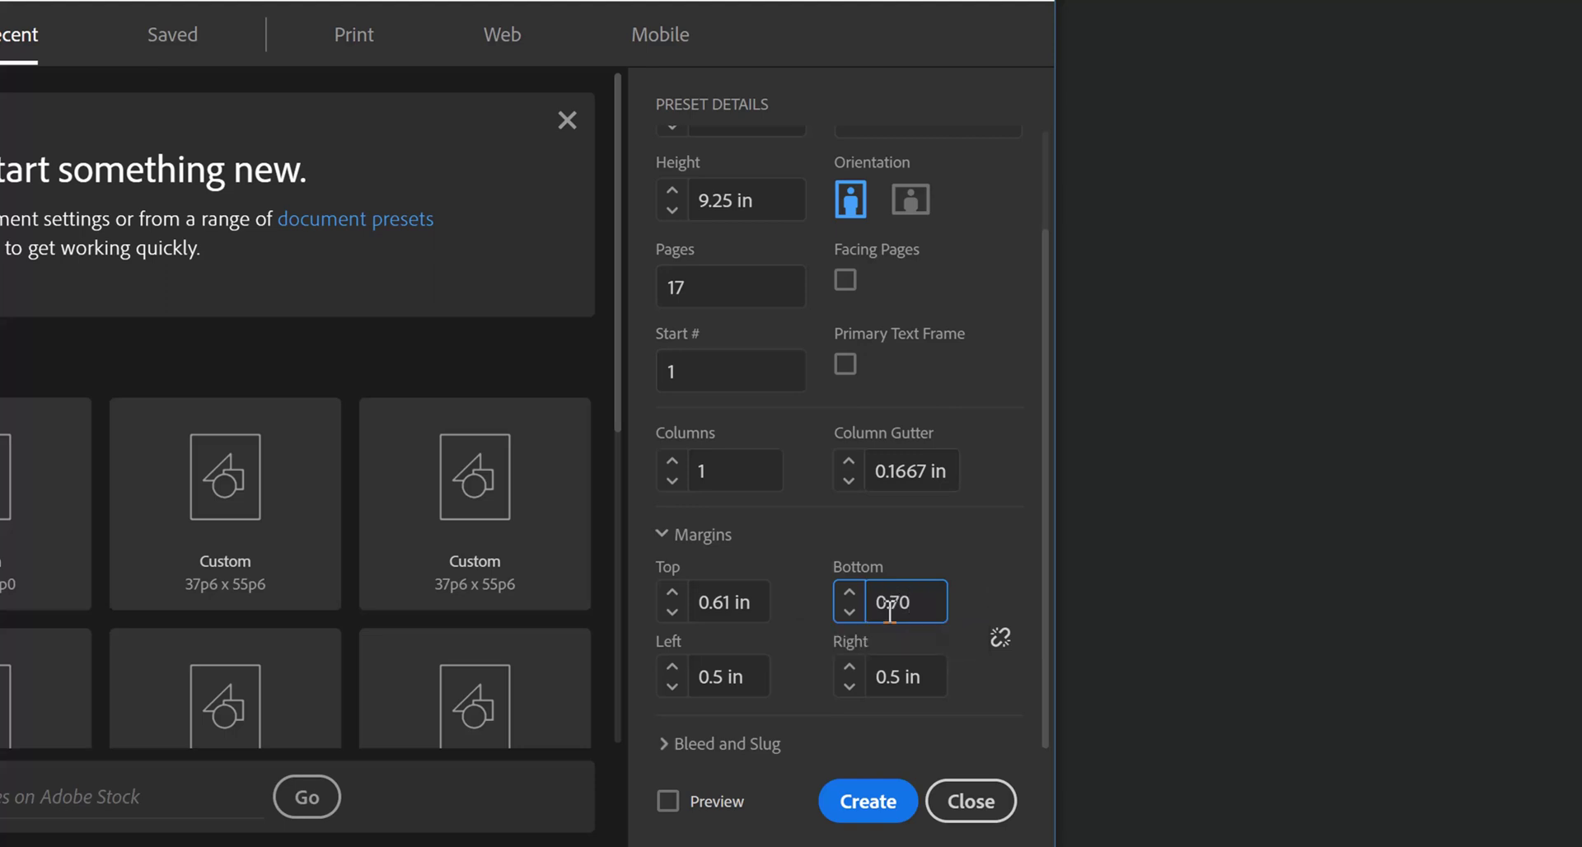
Set left and right margins to 0.87 and 0.9 in, then create the document
left_click(730, 678)
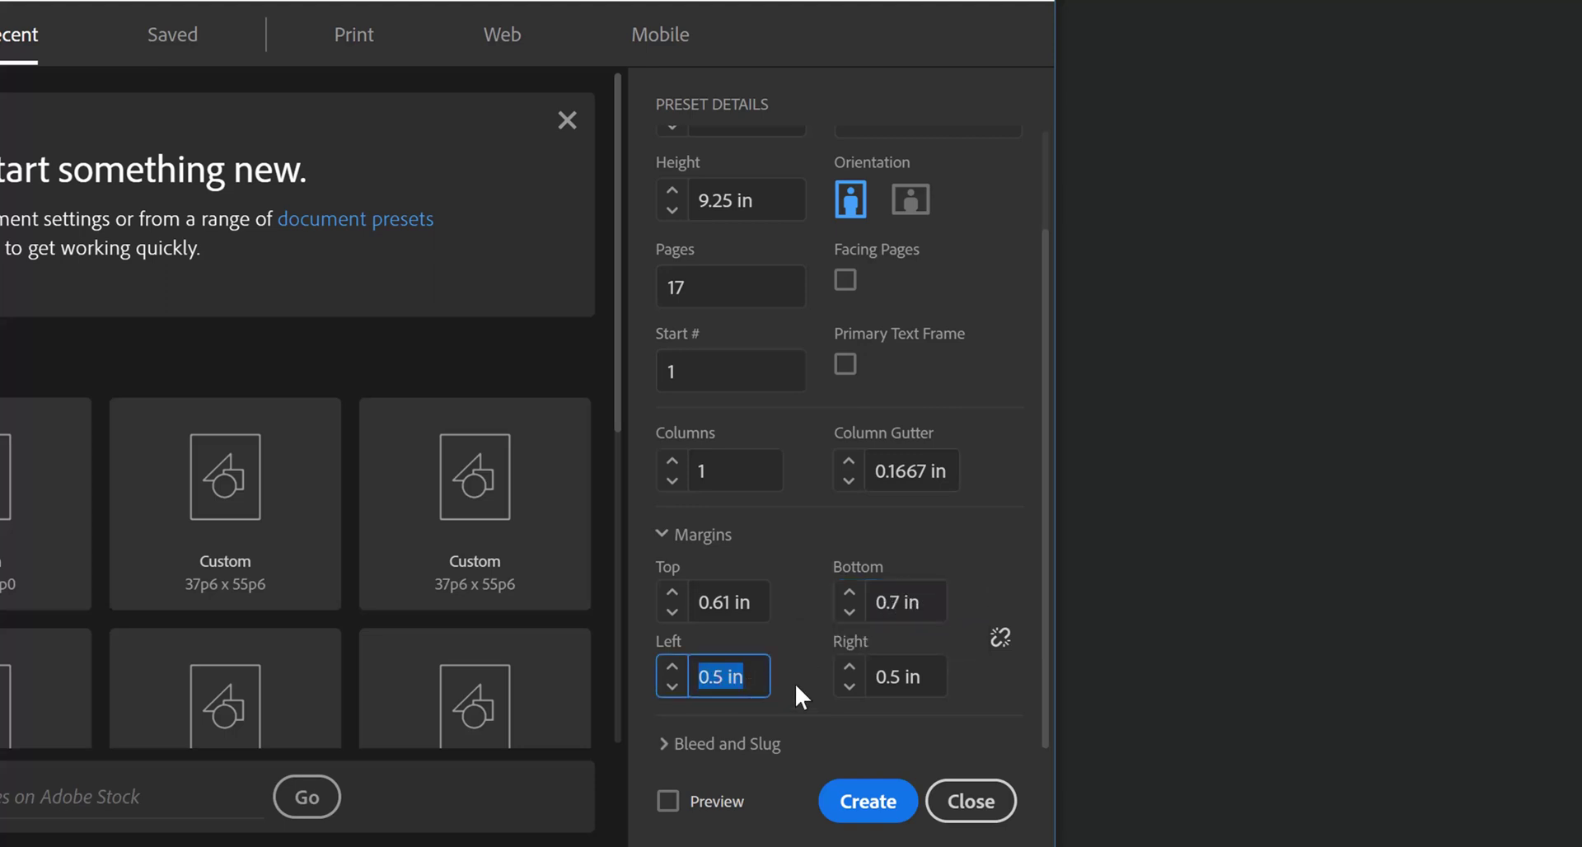
type("0.87")
left_click(914, 676)
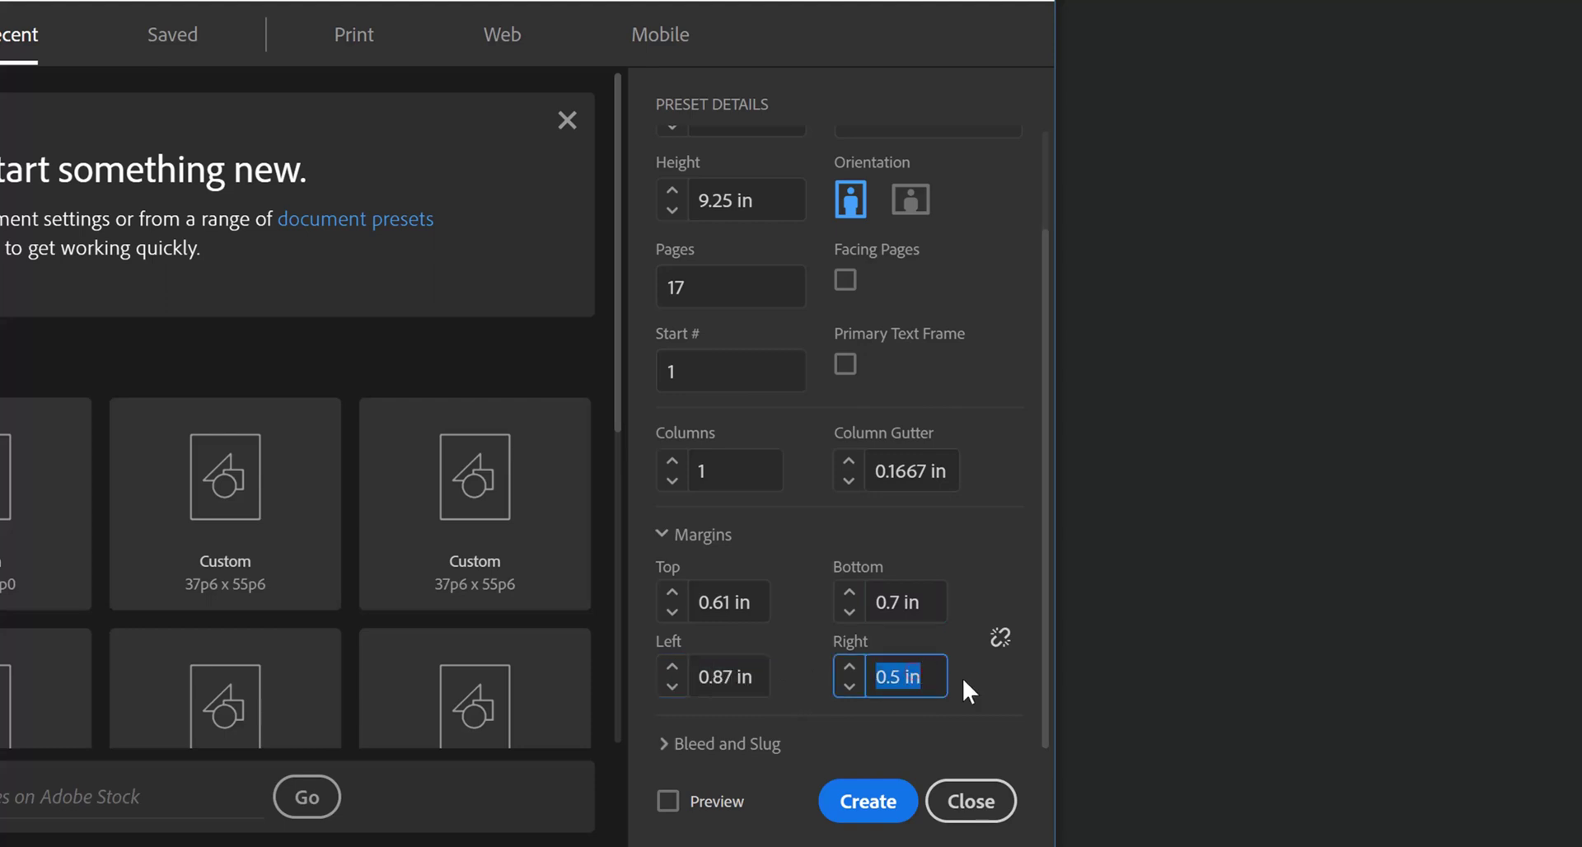
type("0.90")
left_click(924, 618)
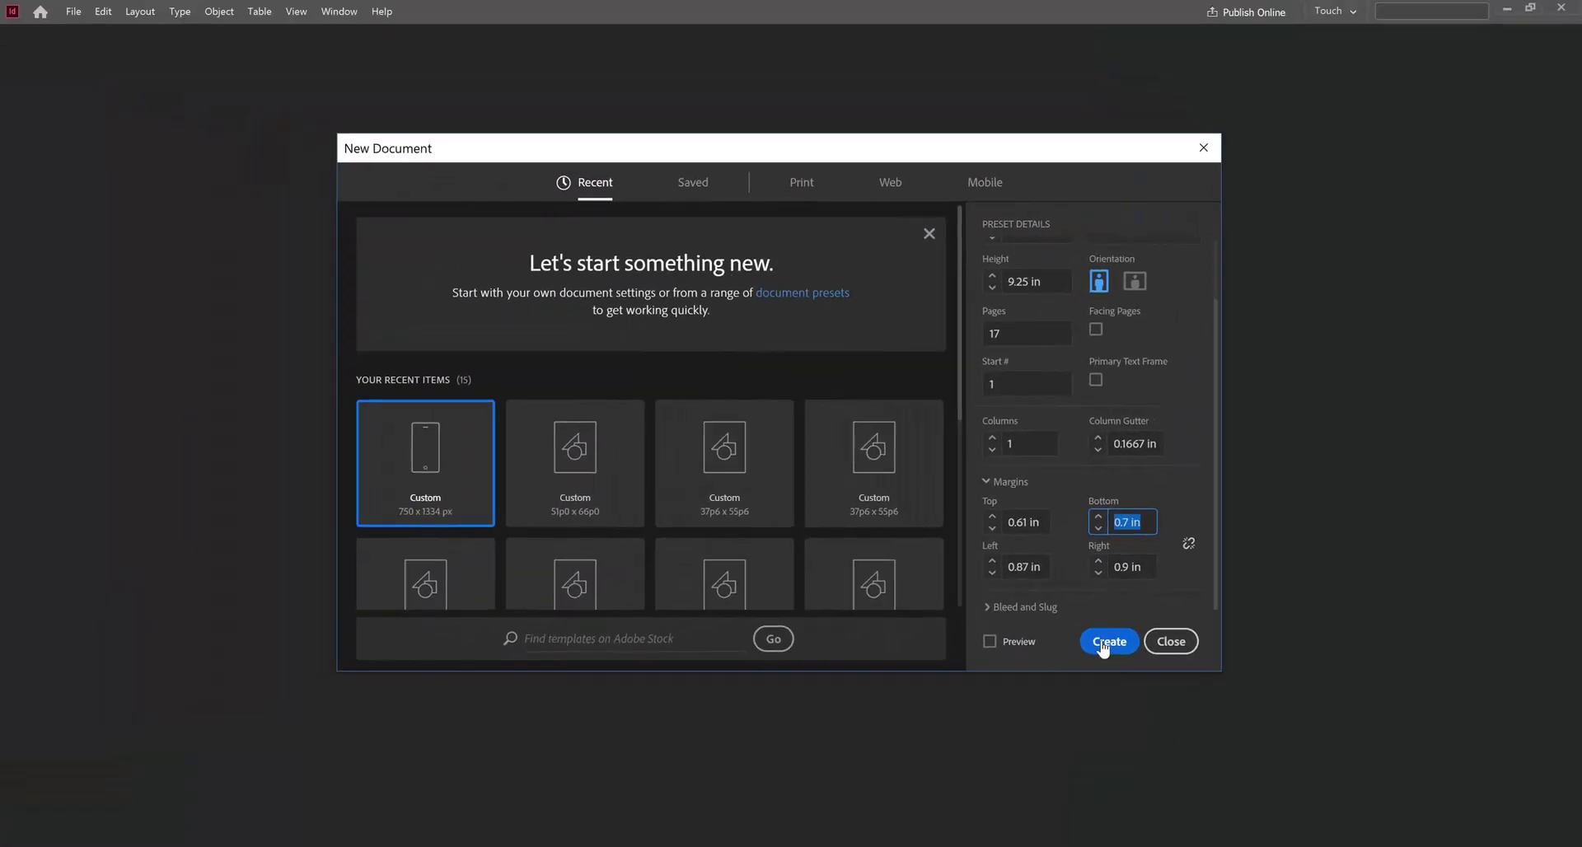
left_click(1103, 644)
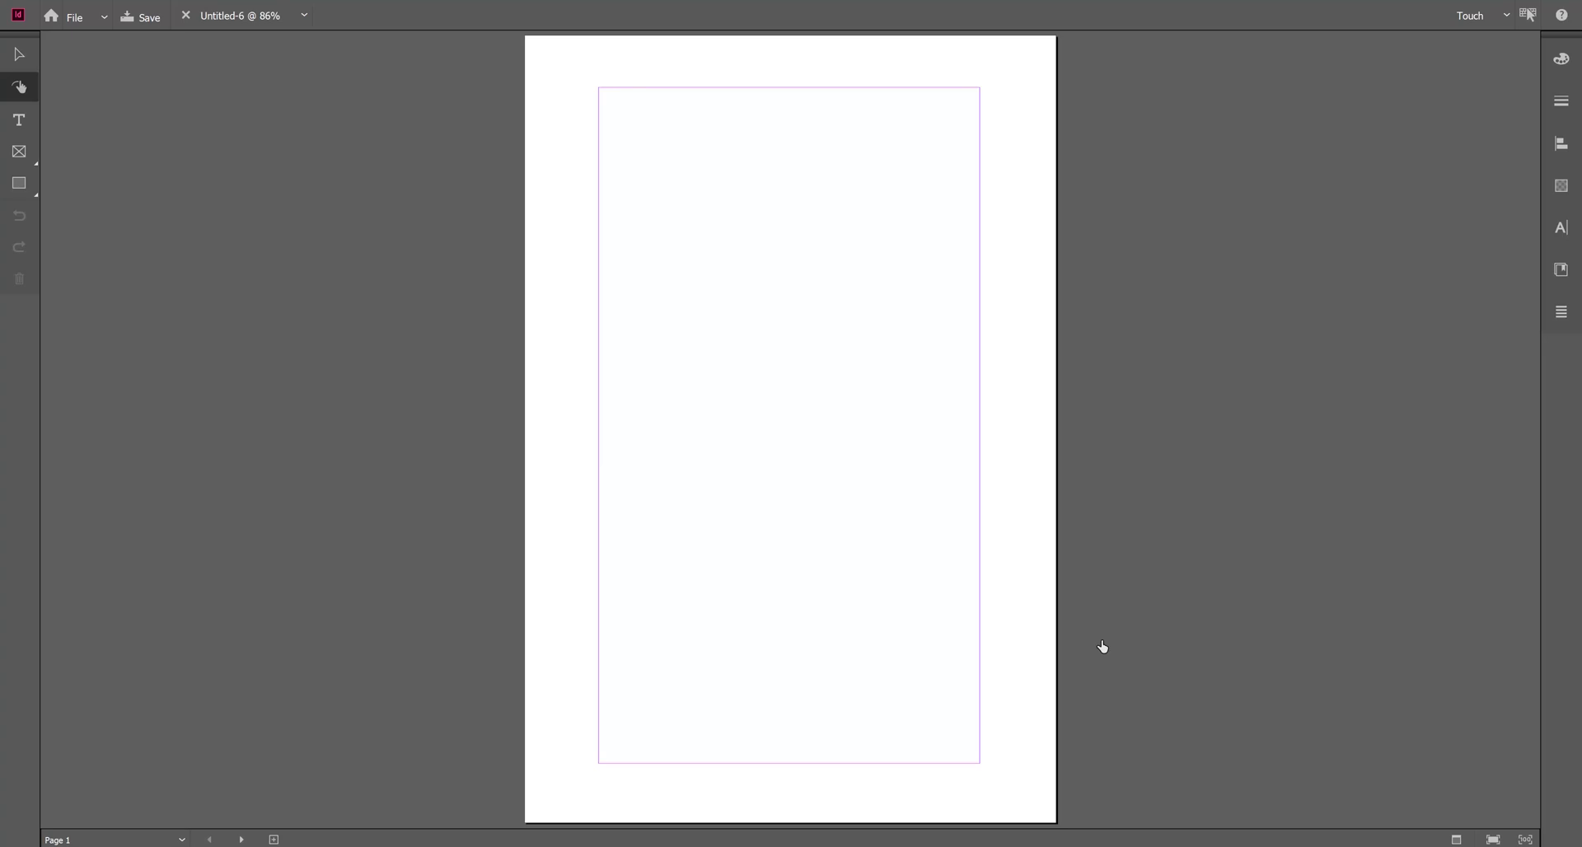
Confirm the document has 17 pages, then leave the Touch workspace for the standard one
left_click(149, 840)
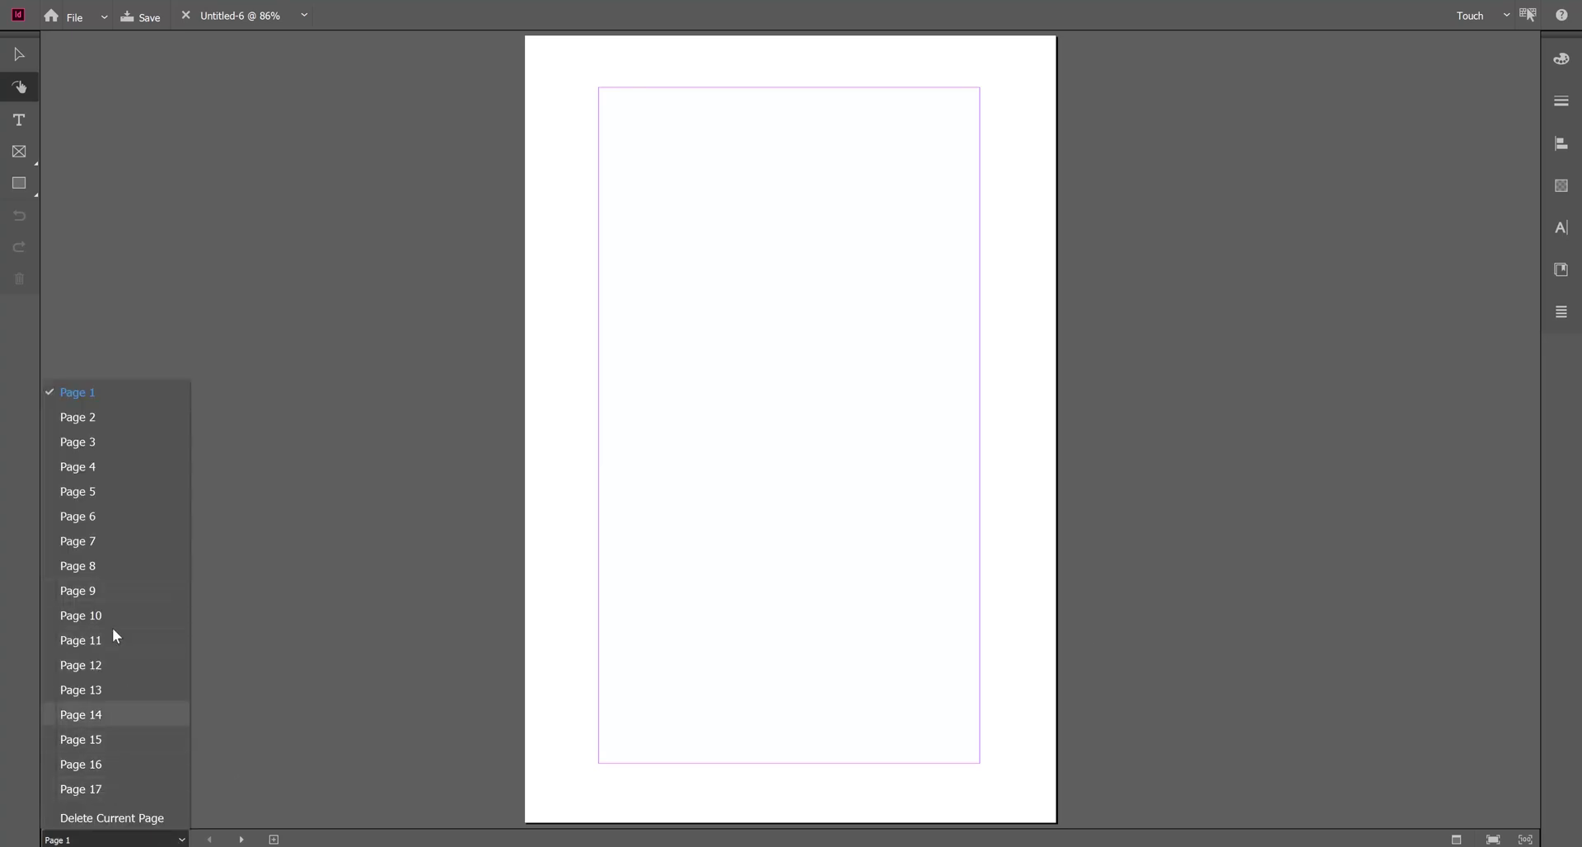
left_click(323, 355)
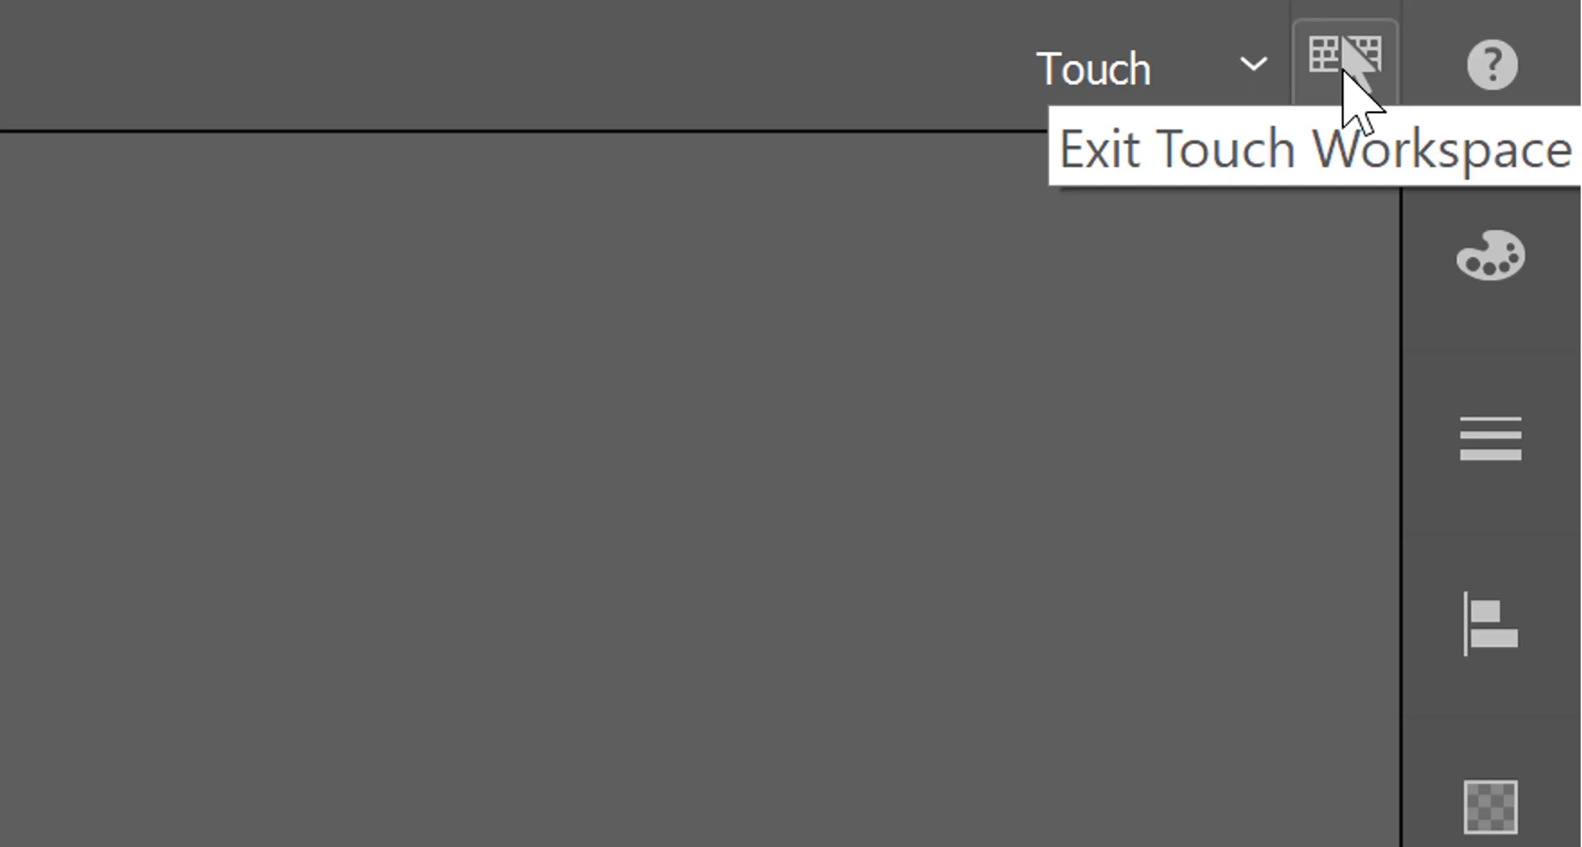
left_click(1343, 70)
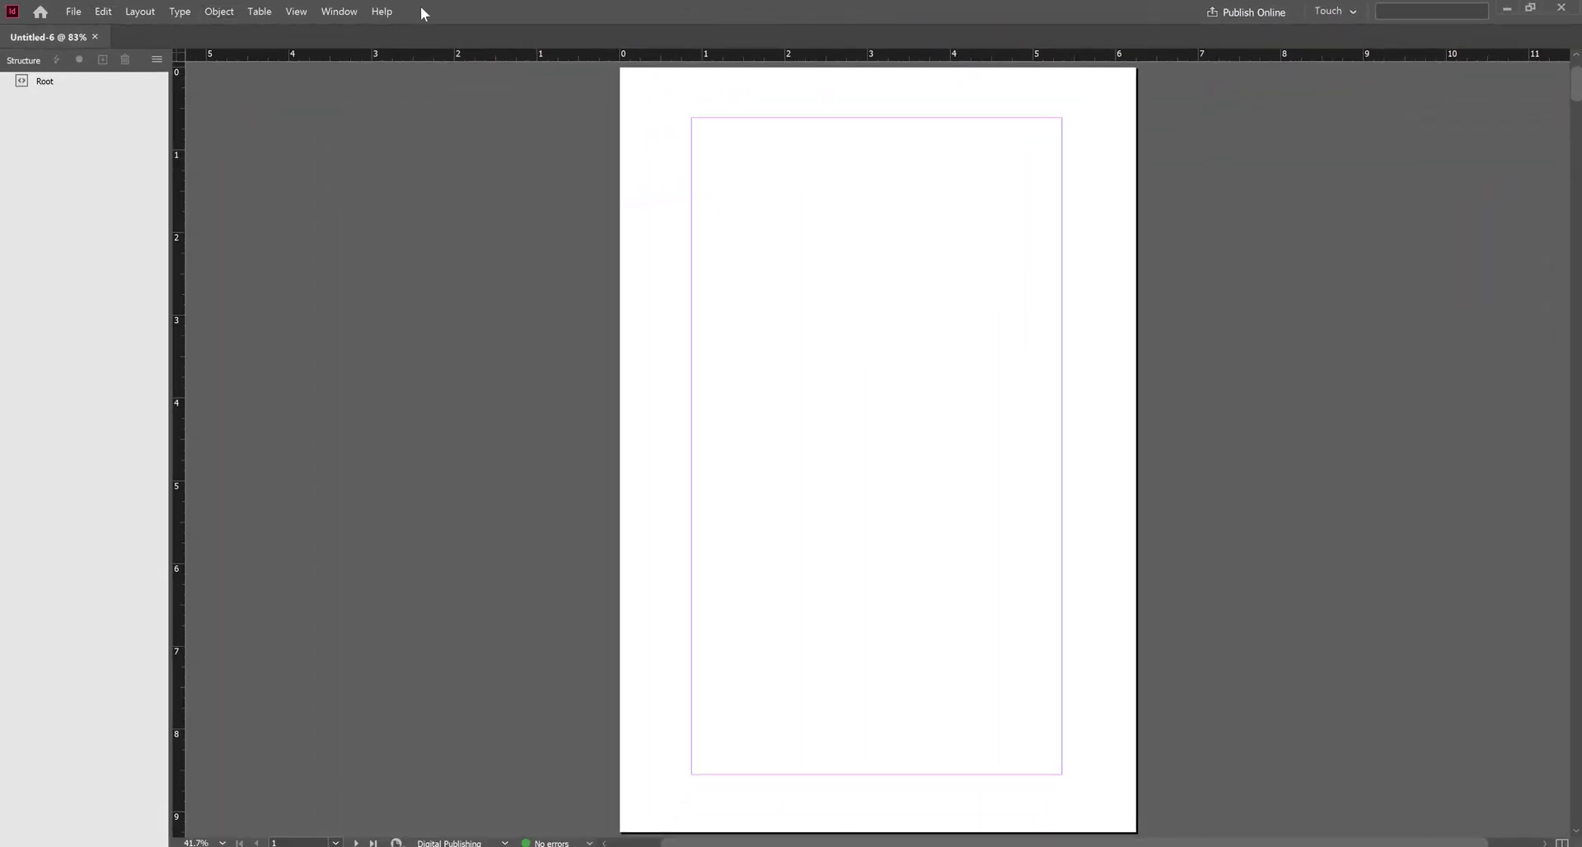
Choose index.pdf from the Desktop to place, with Show Import Options ticked
left_click(71, 13)
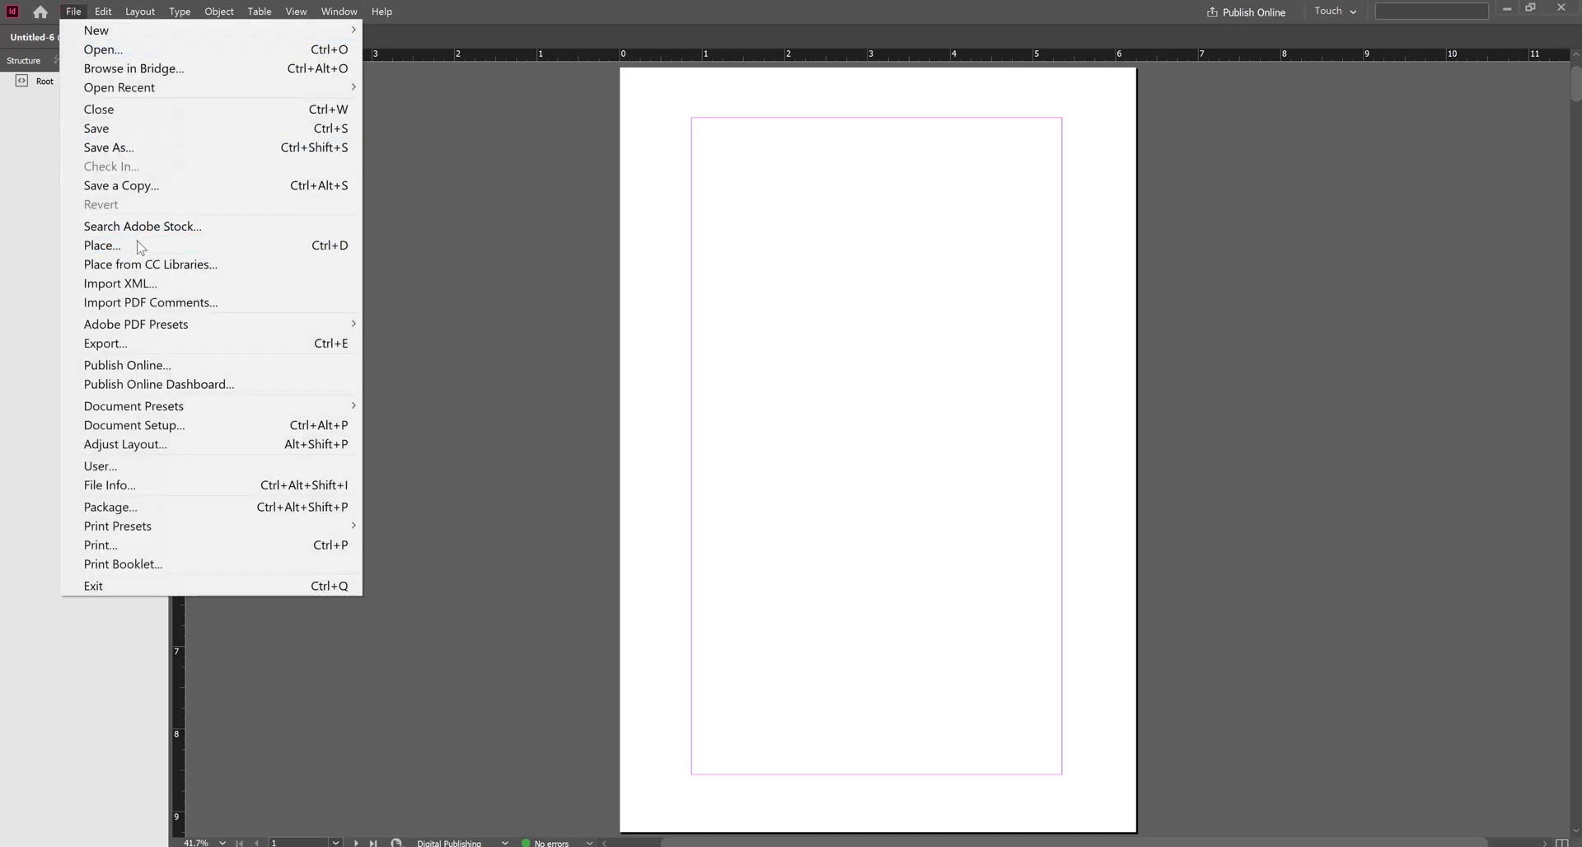
left_click(417, 333)
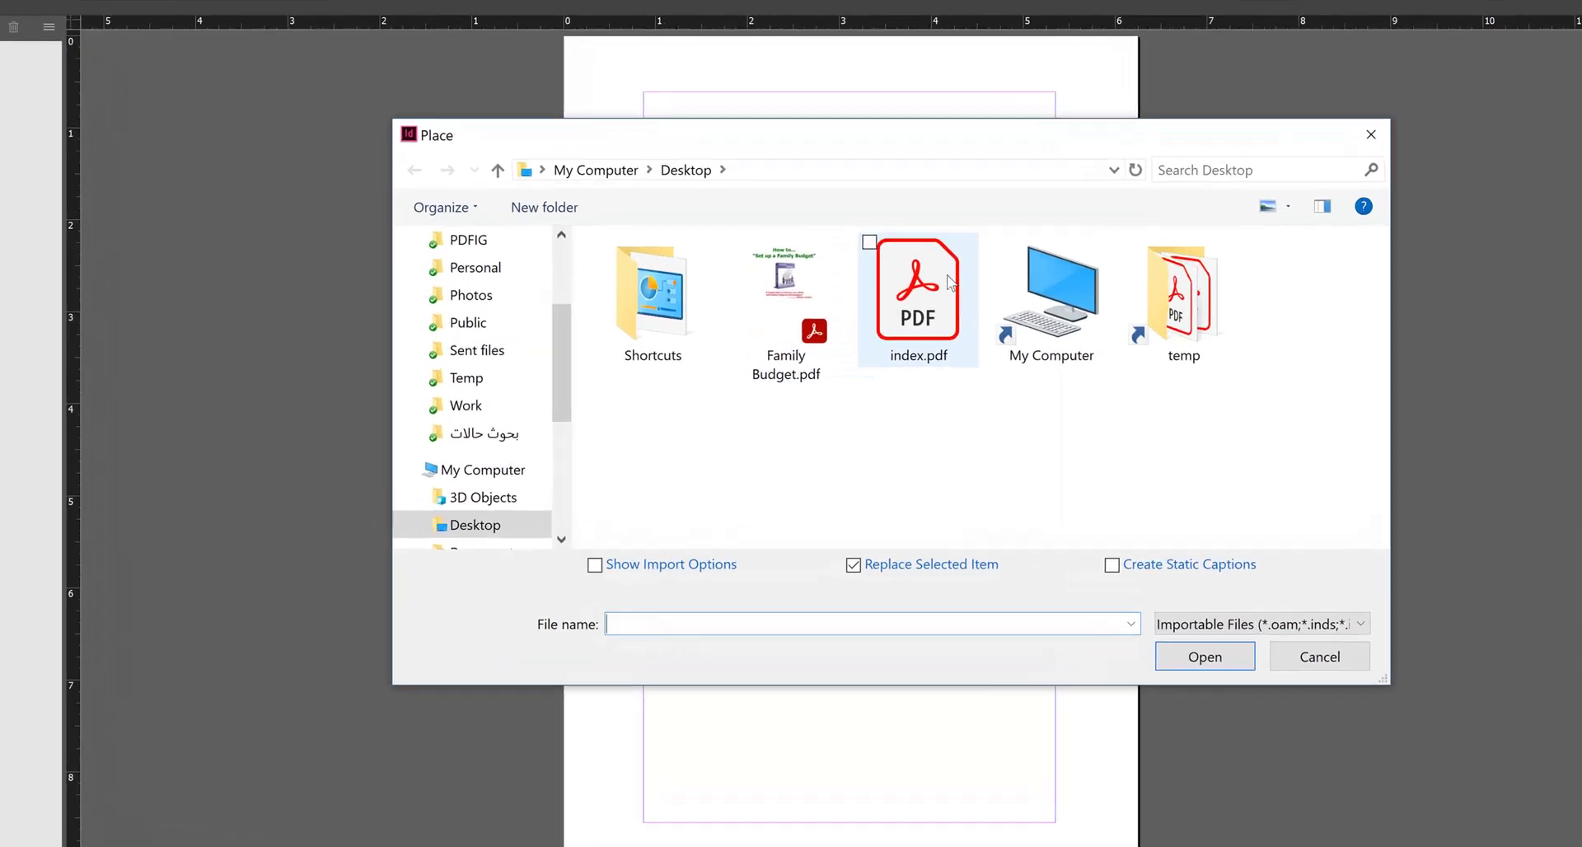
left_click(950, 281)
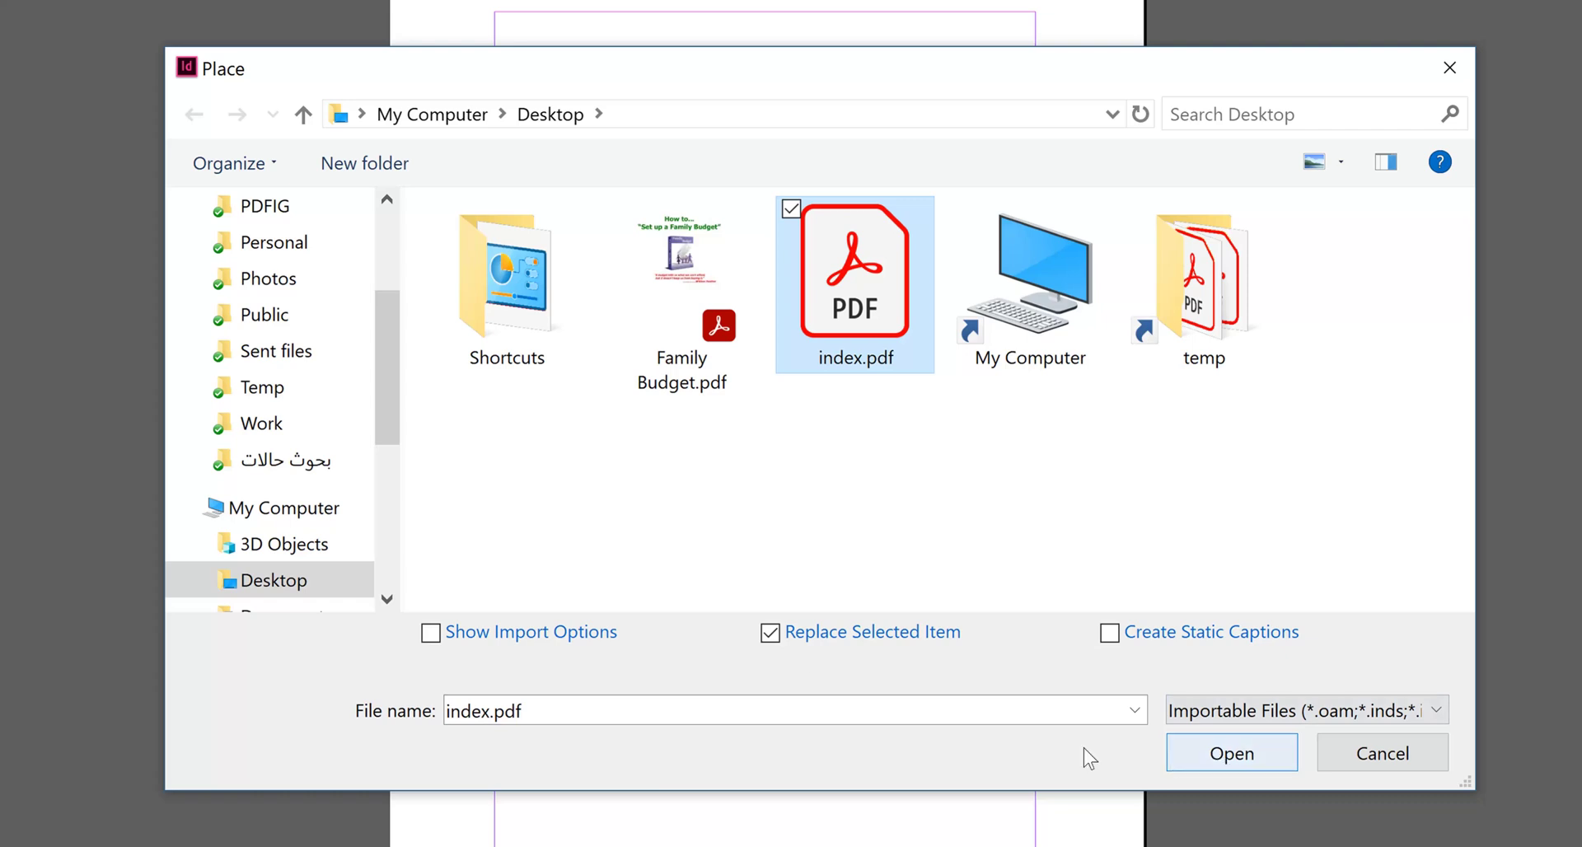
left_click(547, 635)
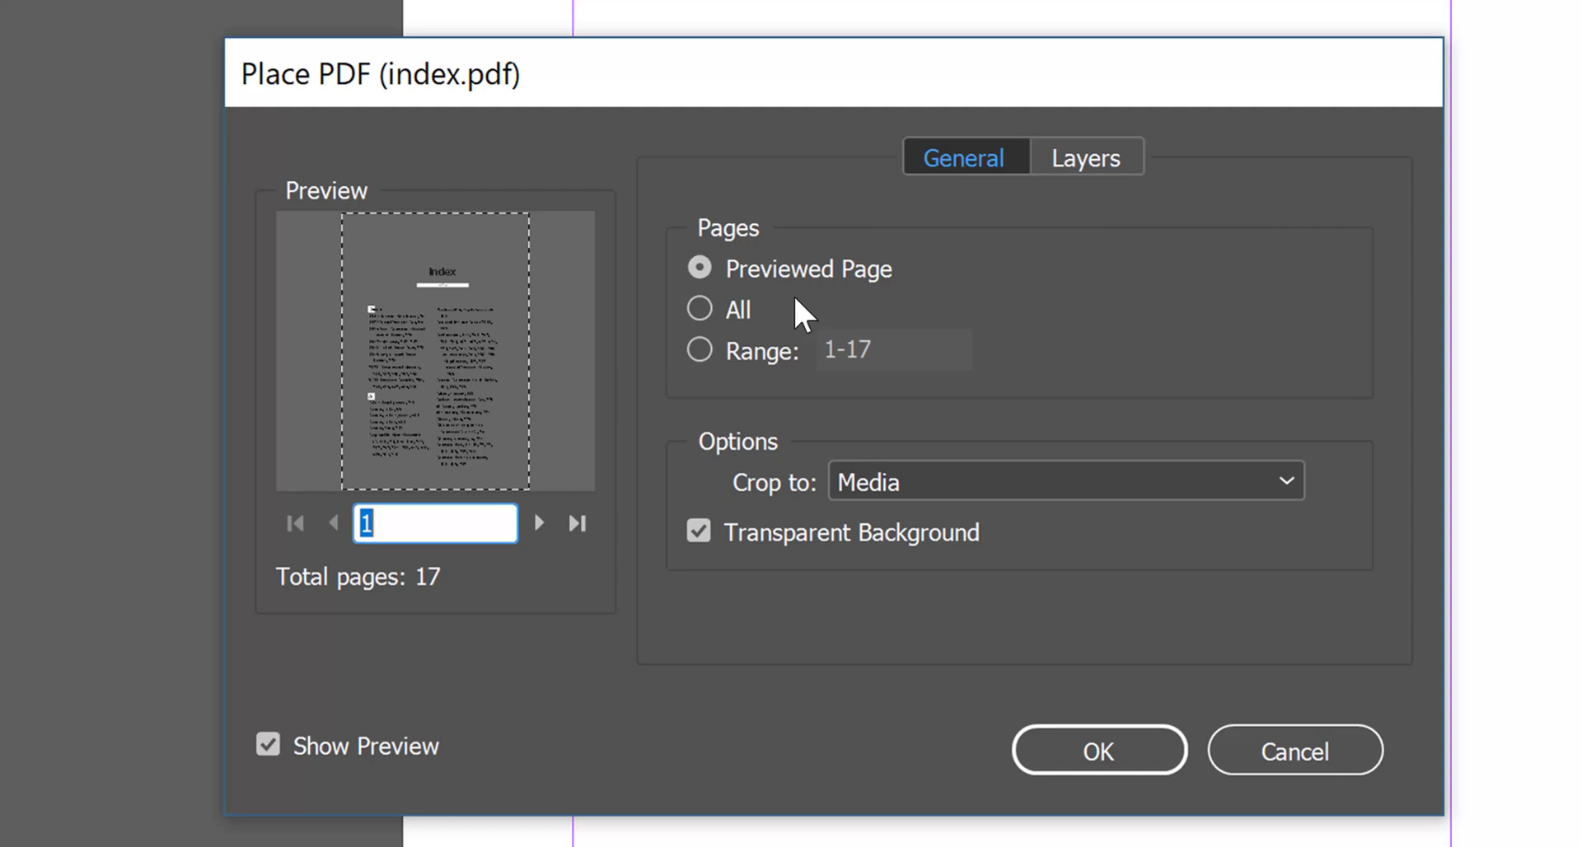
Set the PDF import to place all pages and confirm the options
left_click(733, 309)
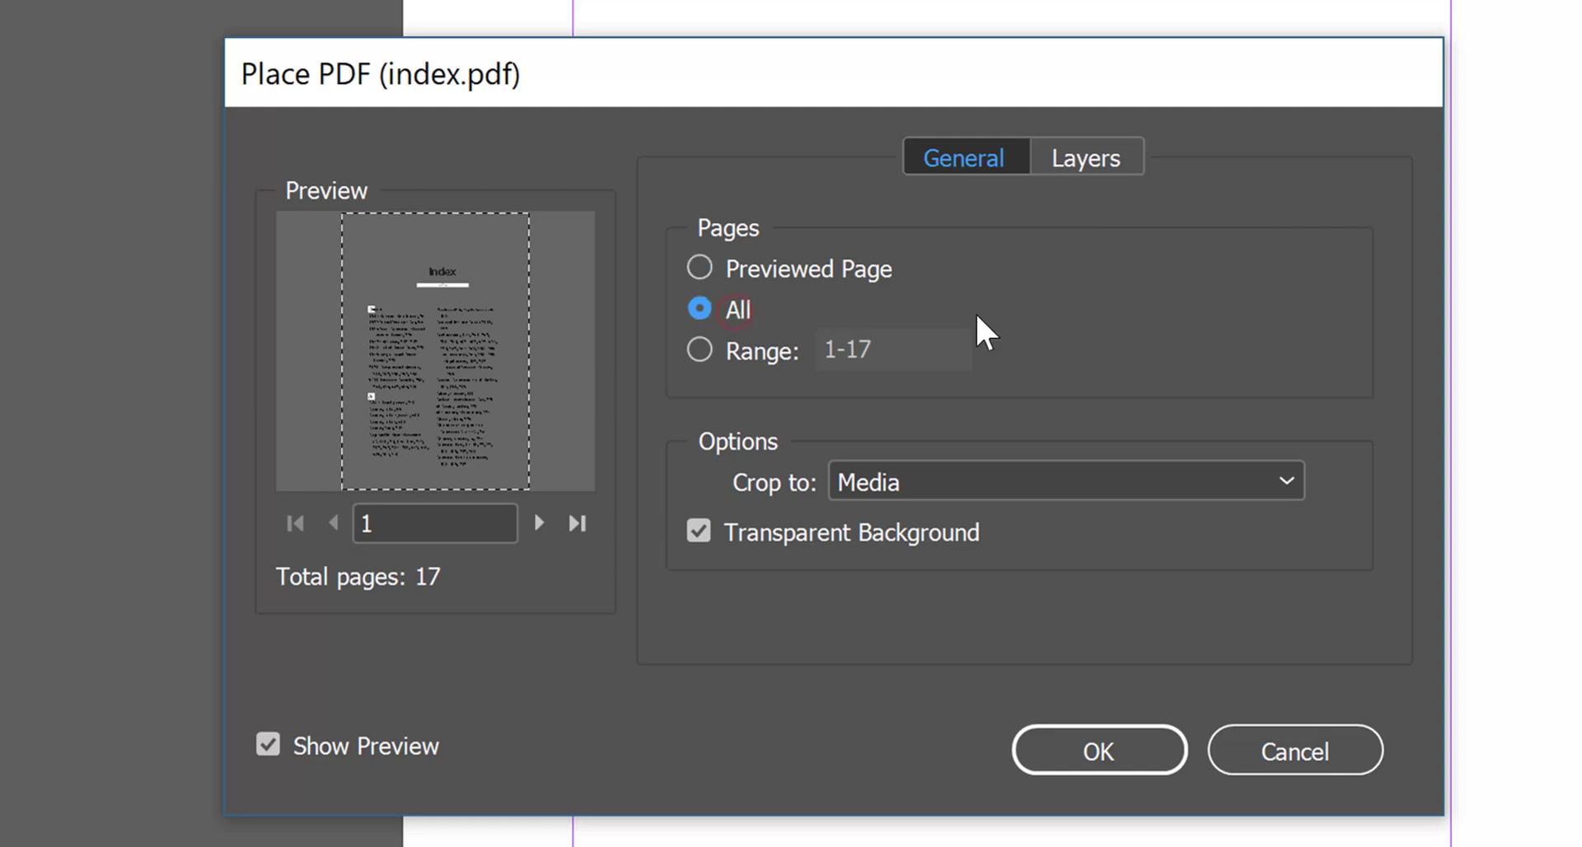
left_click(1146, 752)
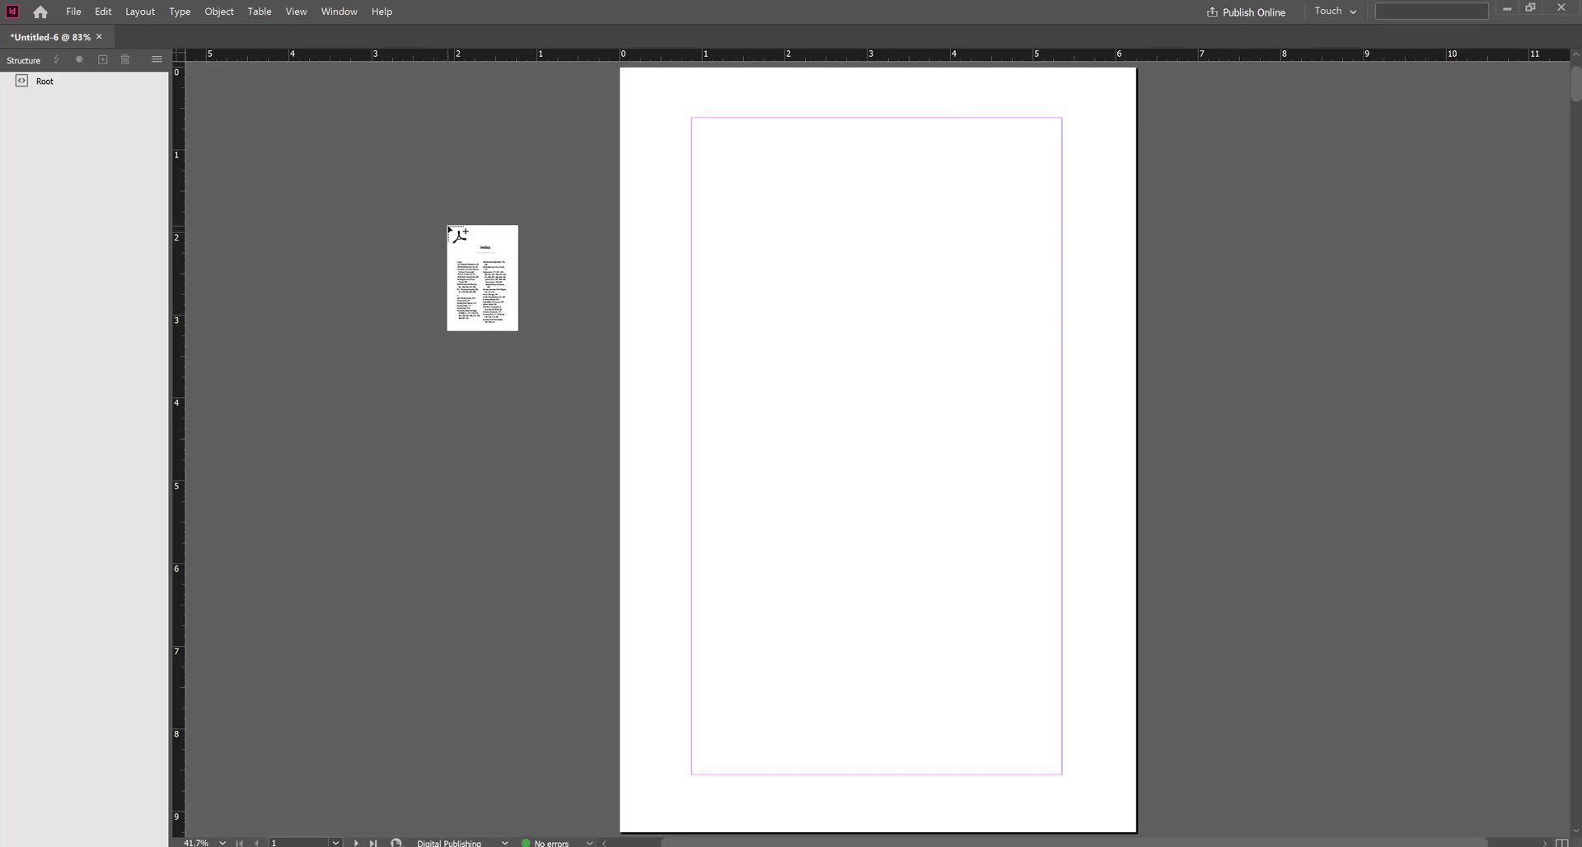
Place the Index page at page 1's top-left corner, then move down to page 2
left_click(620, 68)
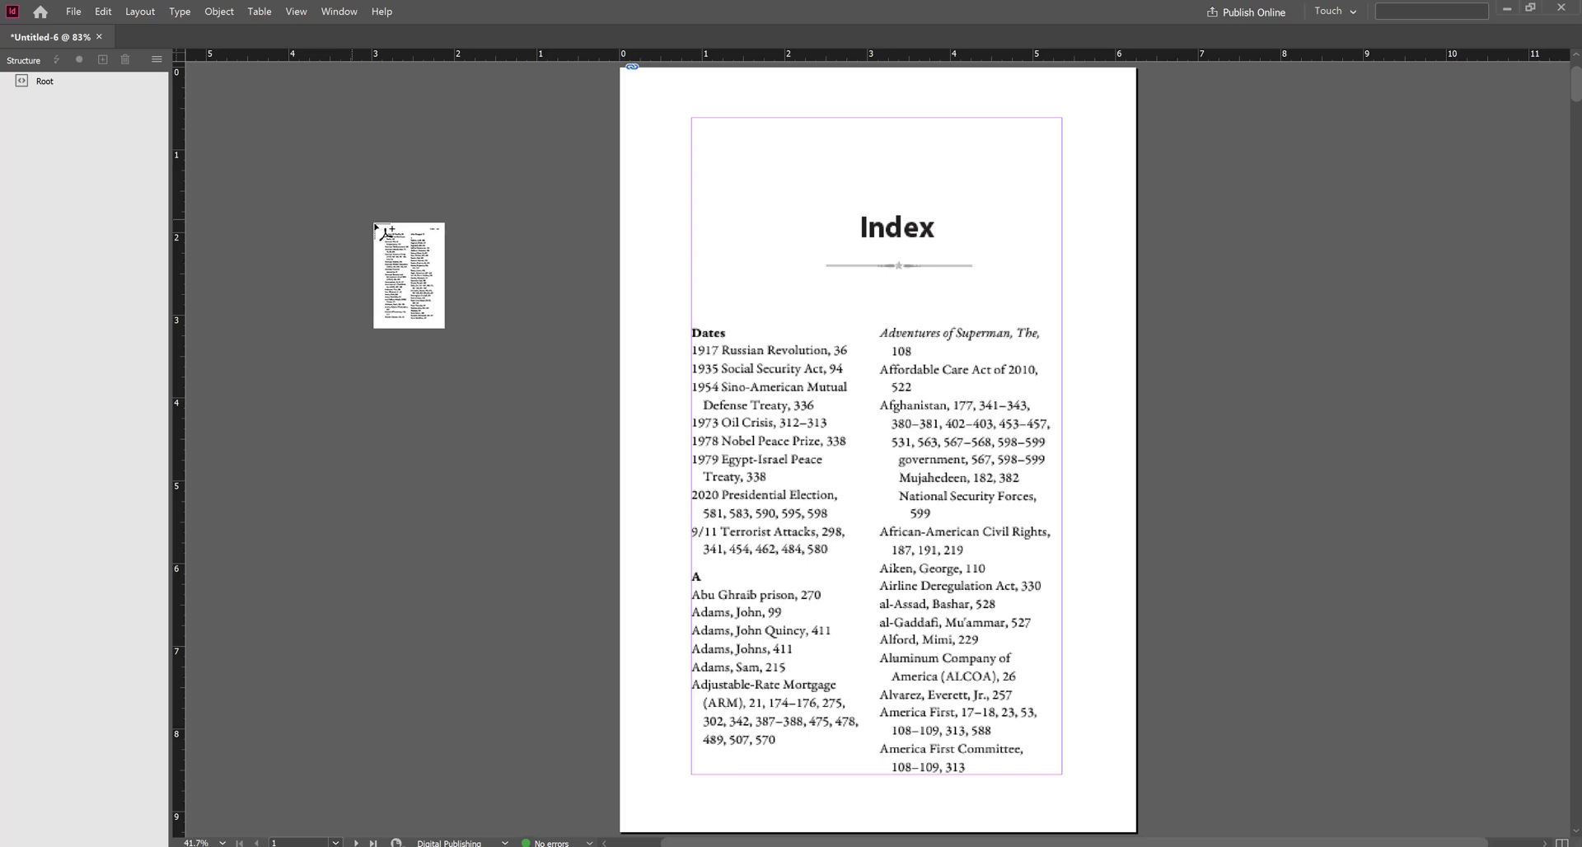
scroll(436, 281, "down", 5)
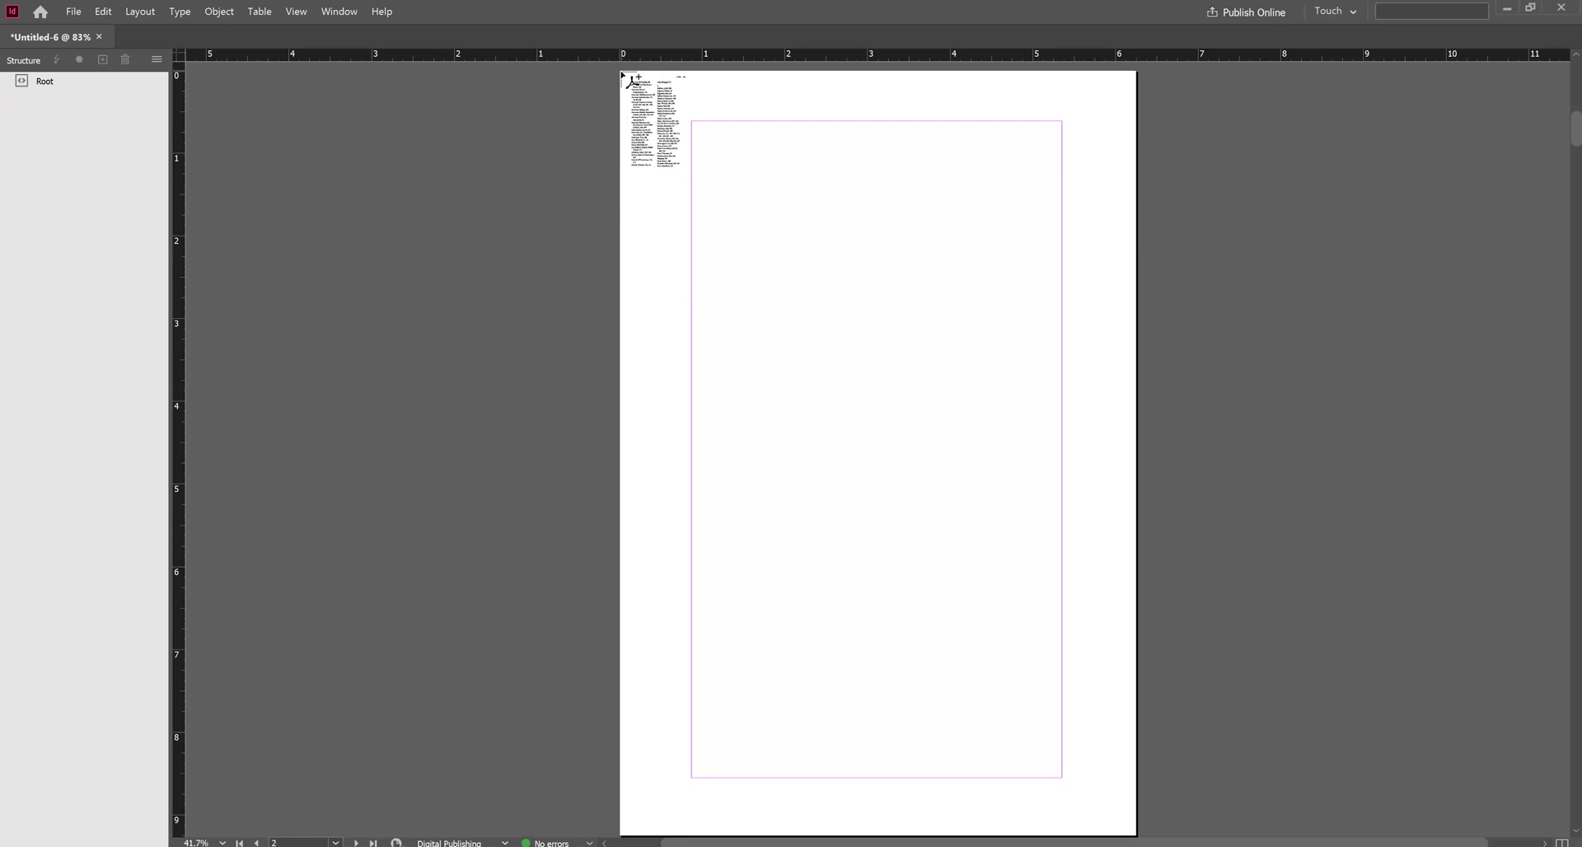
Place the next index PDF pages at the top-left corners of document pages 2 through 9
left_click(629, 79)
scroll(567, 136, "down", 5)
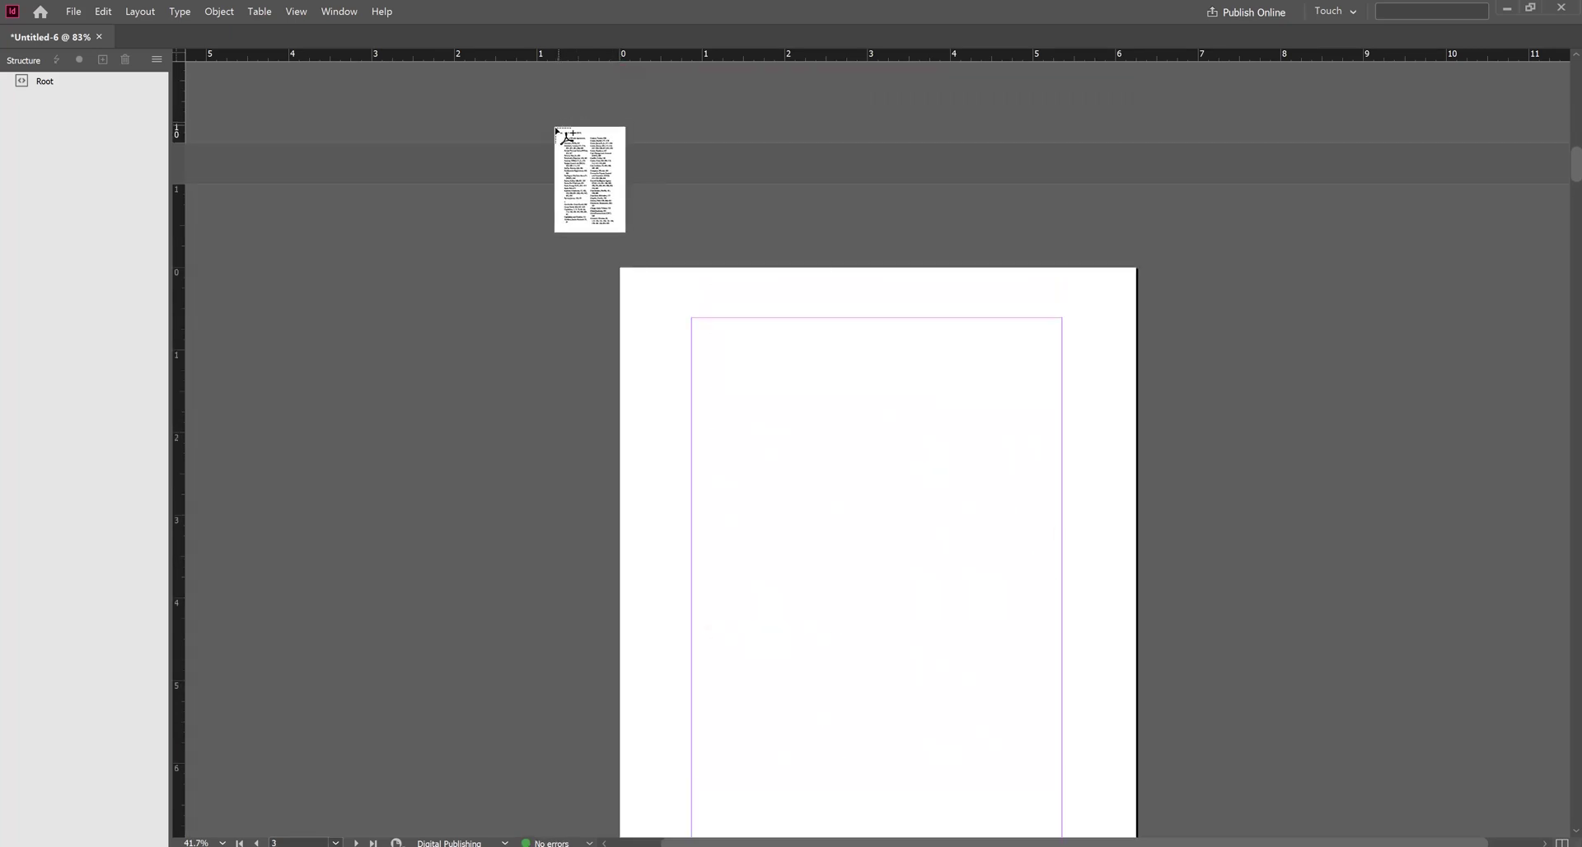
scroll(557, 131, "down", 3)
left_click(621, 73)
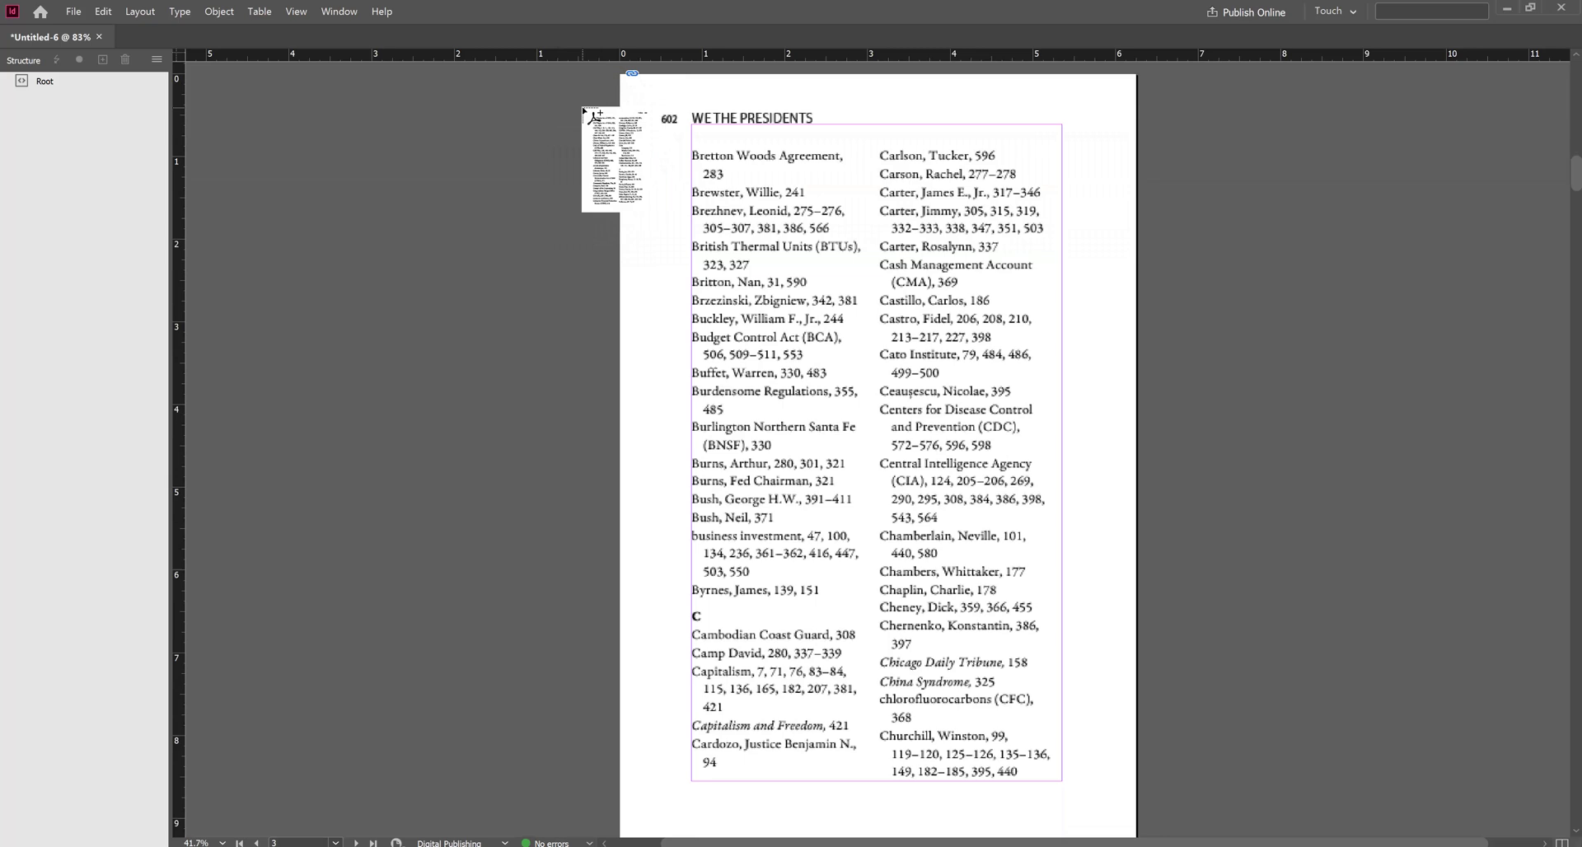
scroll(602, 157, "down", 5)
left_click(622, 206)
scroll(577, 248, "down", 5)
scroll(585, 275, "down", 1)
left_click(621, 276)
scroll(577, 280, "down", 5)
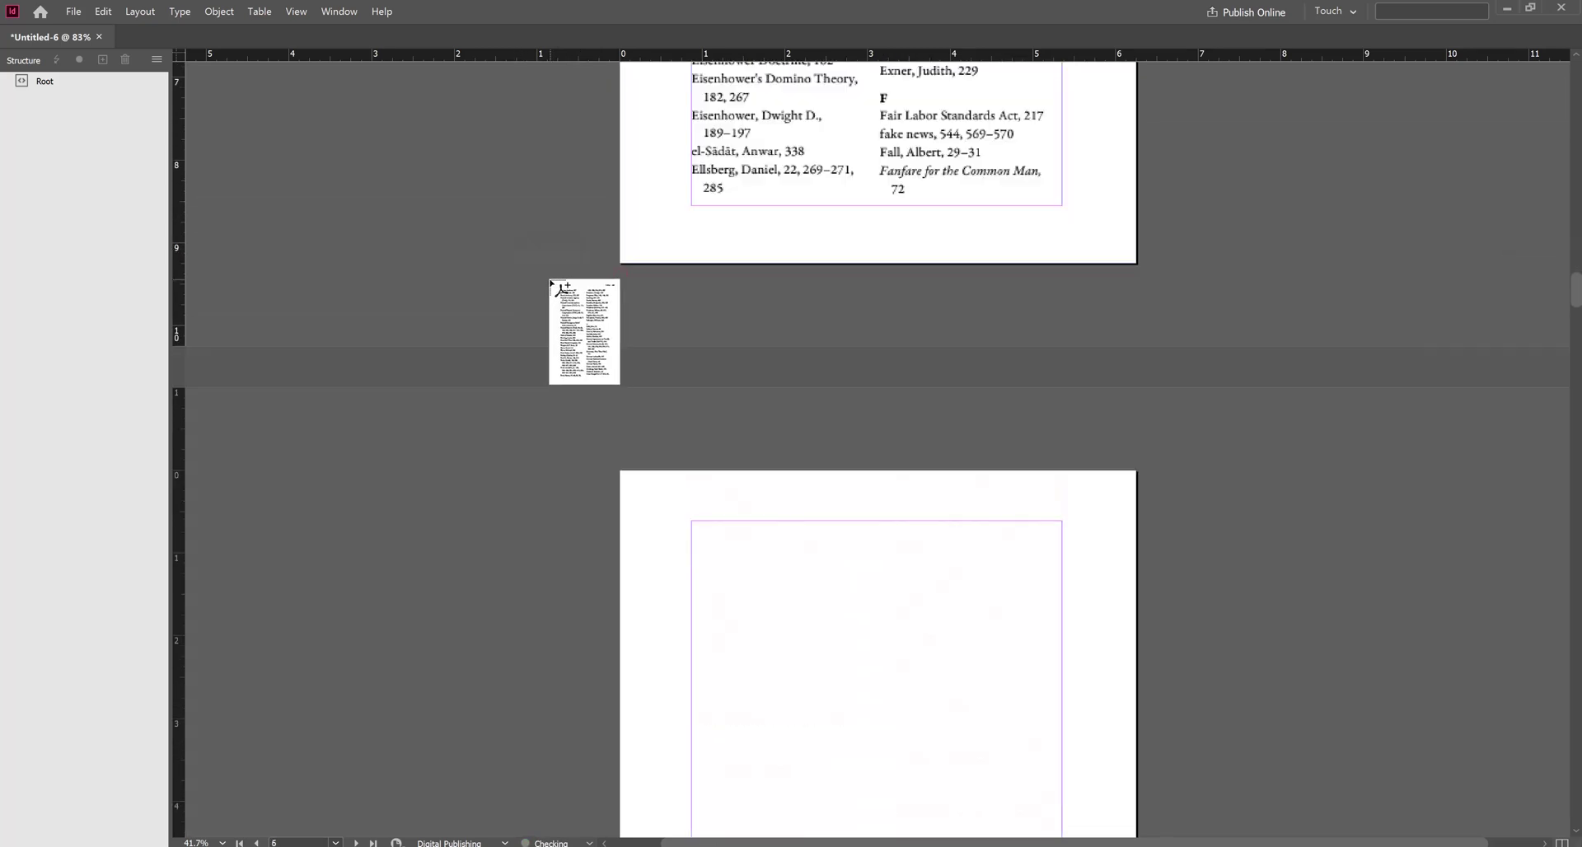
scroll(551, 282, "down", 1)
left_click(621, 342)
scroll(576, 346, "down", 5)
scroll(577, 248, "down", 1)
left_click(622, 152)
scroll(614, 219, "down", 5)
left_click(621, 220)
scroll(614, 218, "down", 5)
scroll(623, 165, "down", 2)
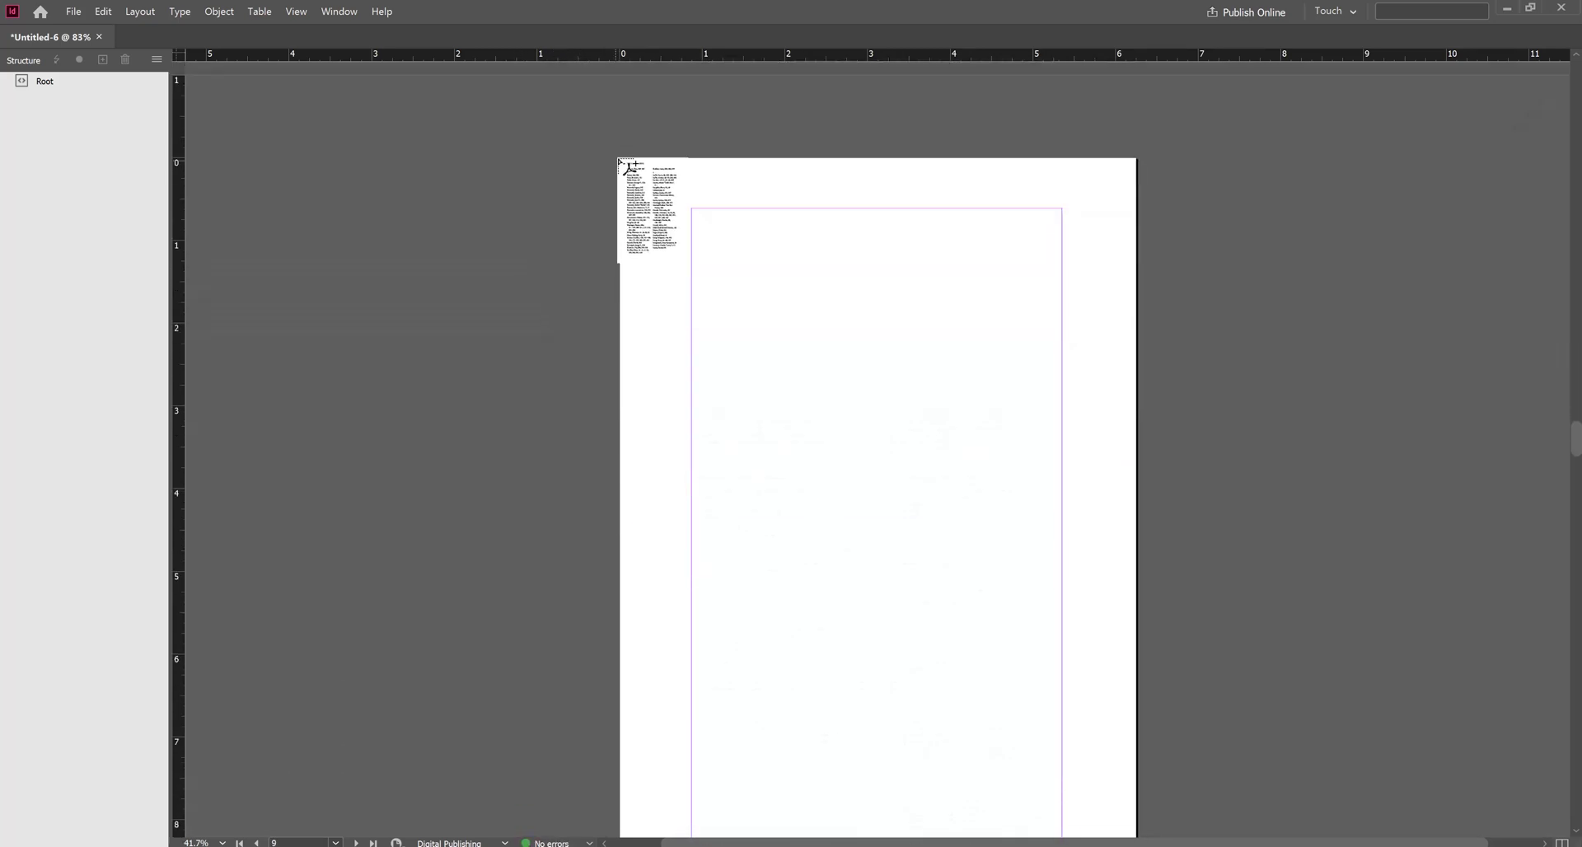
left_click(622, 162)
scroll(569, 181, "down", 5)
Place the remaining PDF pages on pages 10 through 17, ending with the Y and Z entries
left_click(622, 229)
scroll(614, 247, "down", 5)
scroll(610, 272, "down", 1)
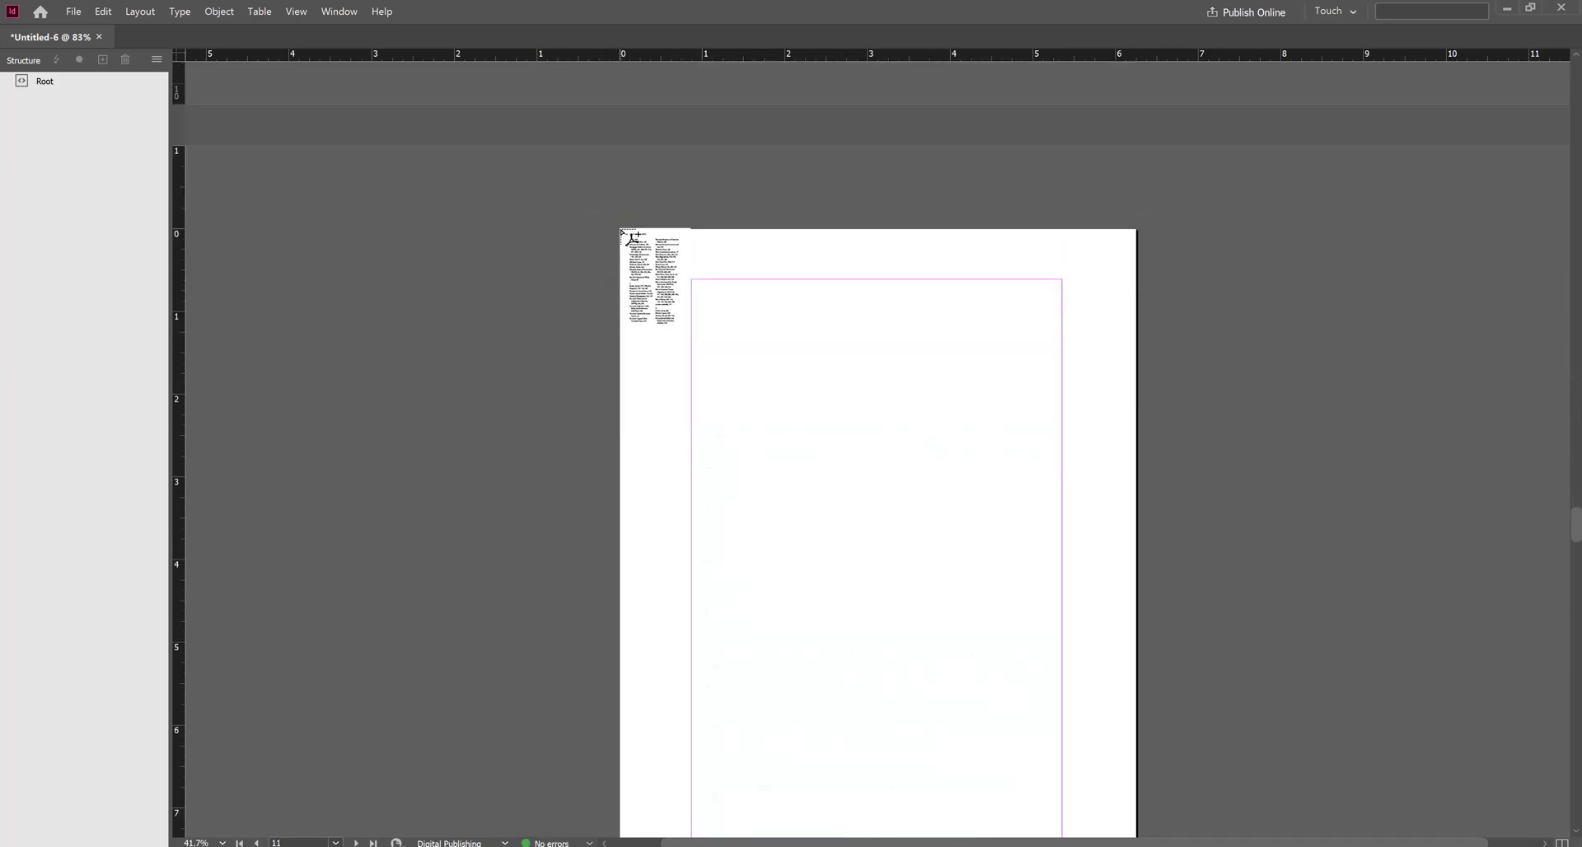
left_click(622, 234)
scroll(598, 248, "down", 5)
left_click(622, 239)
scroll(582, 264, "down", 5)
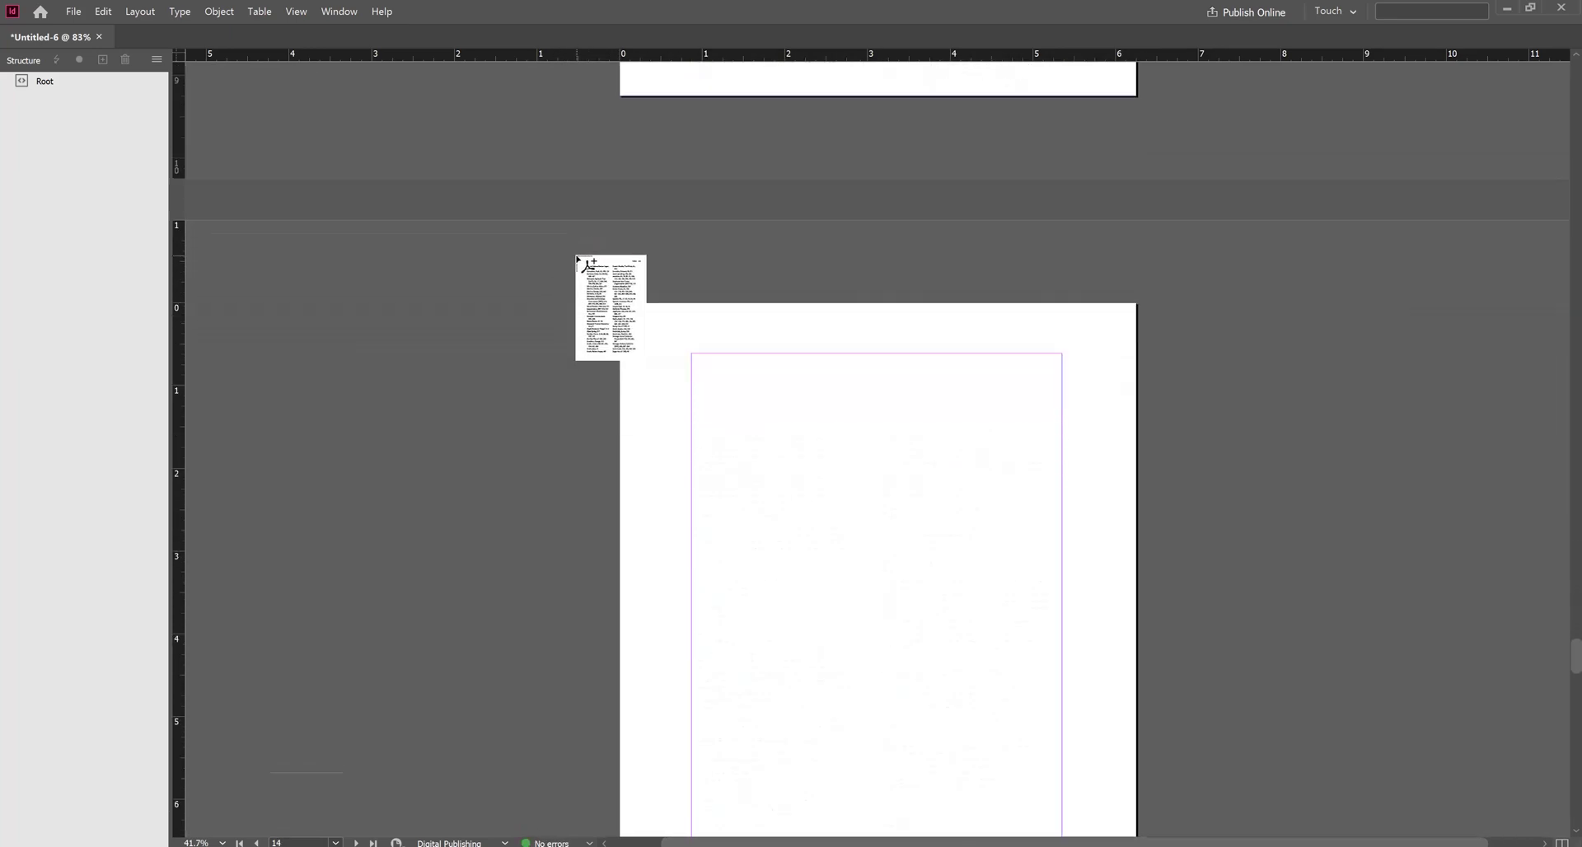
scroll(610, 165, "down", 2)
left_click(622, 115)
scroll(569, 186, "down", 5)
left_click(622, 180)
scroll(577, 206, "down", 5)
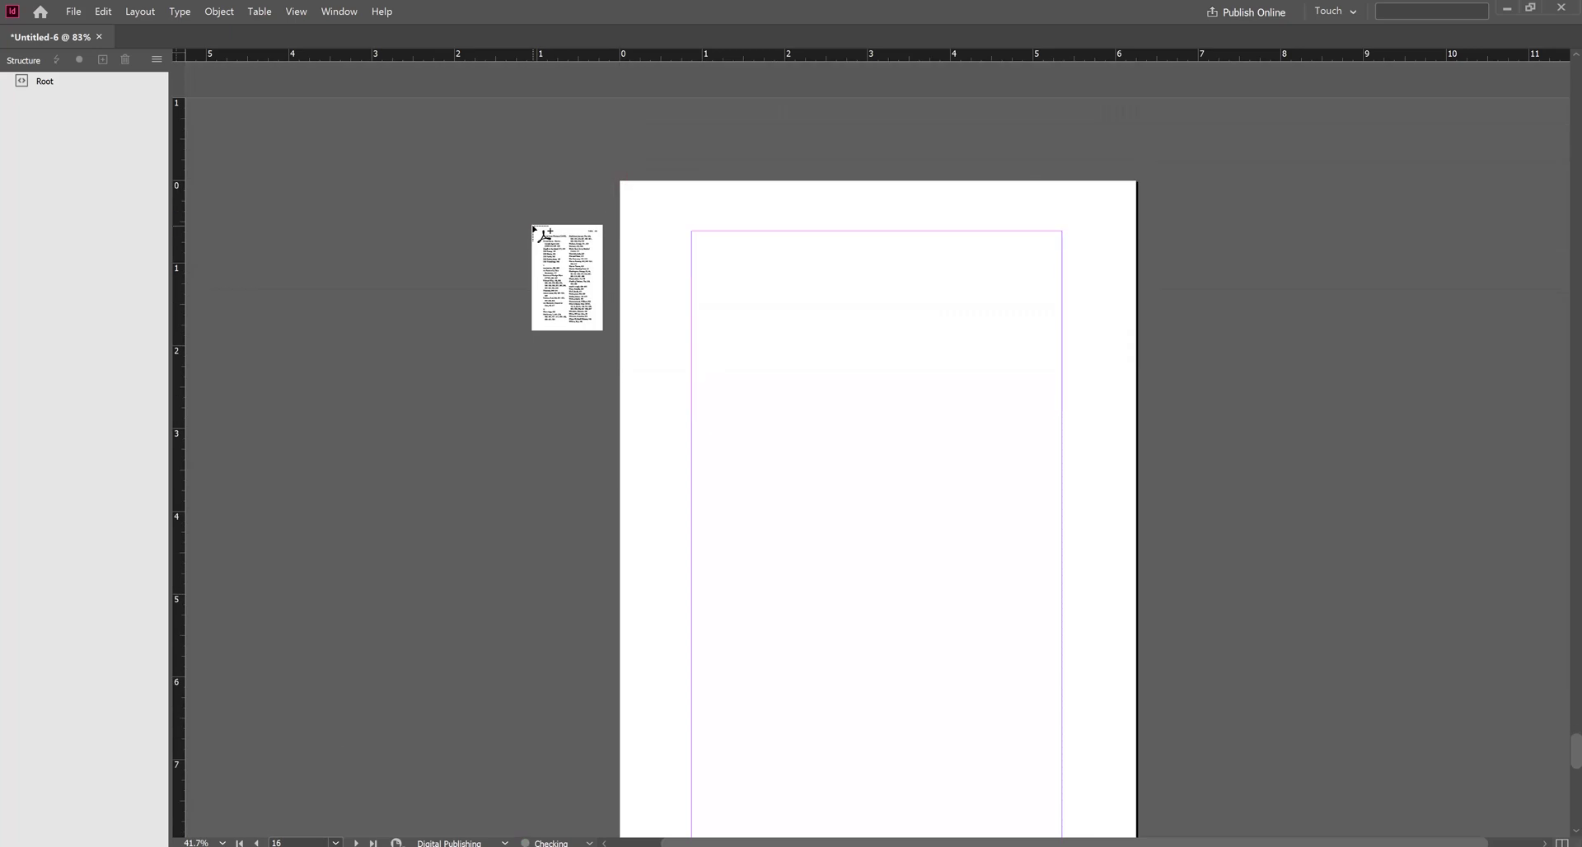
scroll(536, 227, "down", 1)
left_click(622, 117)
scroll(593, 157, "down", 5)
left_click(622, 119)
scroll(906, 329, "down", 1)
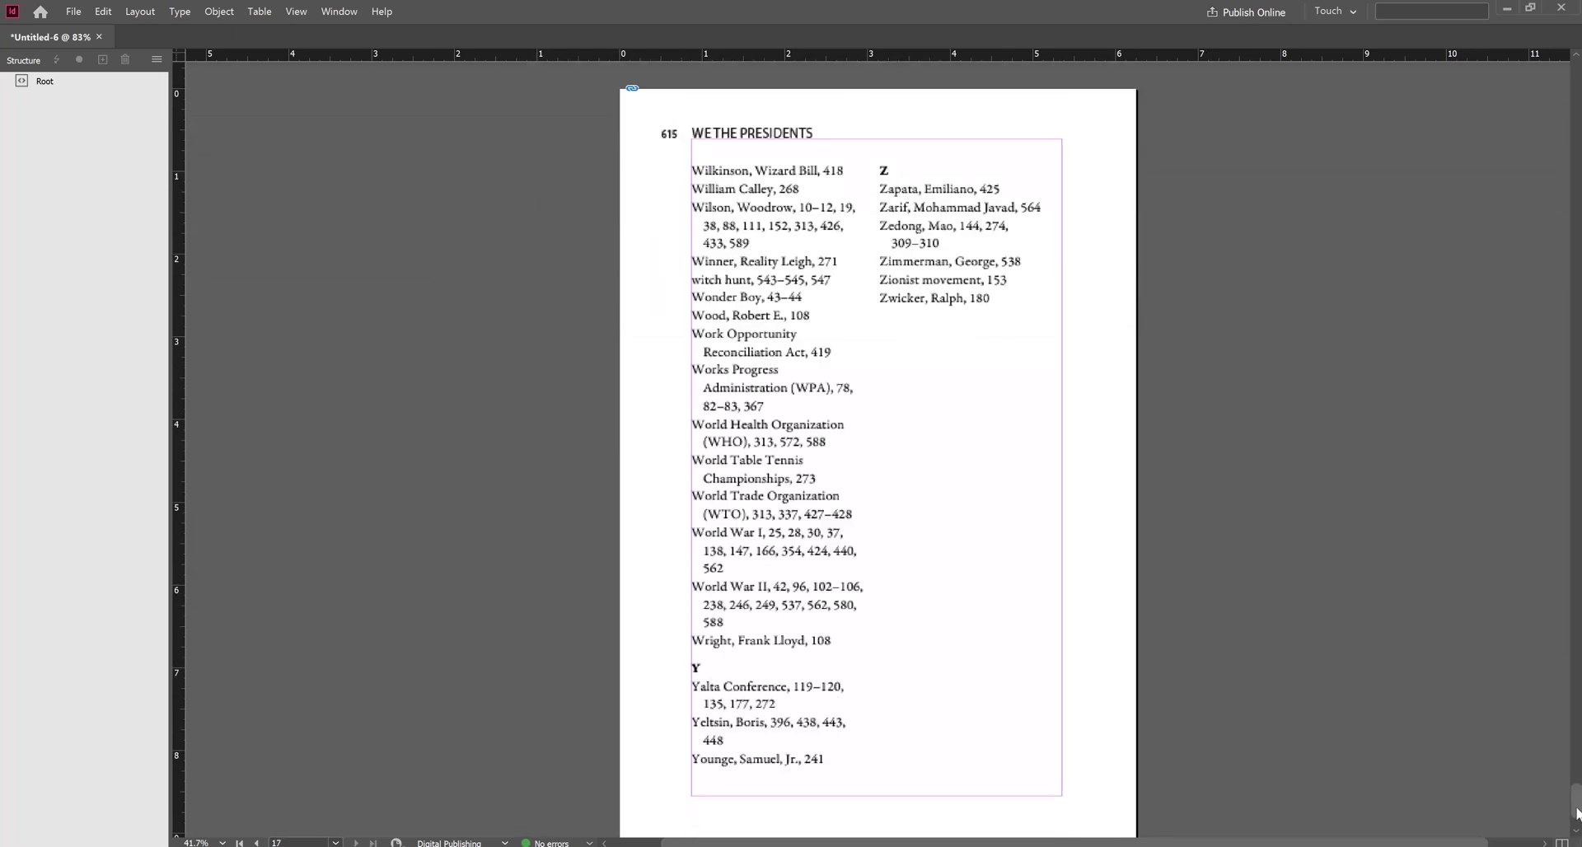
Return to page 1 and switch display performance to High Quality Display
left_click_drag(1576, 814, 1575, 77)
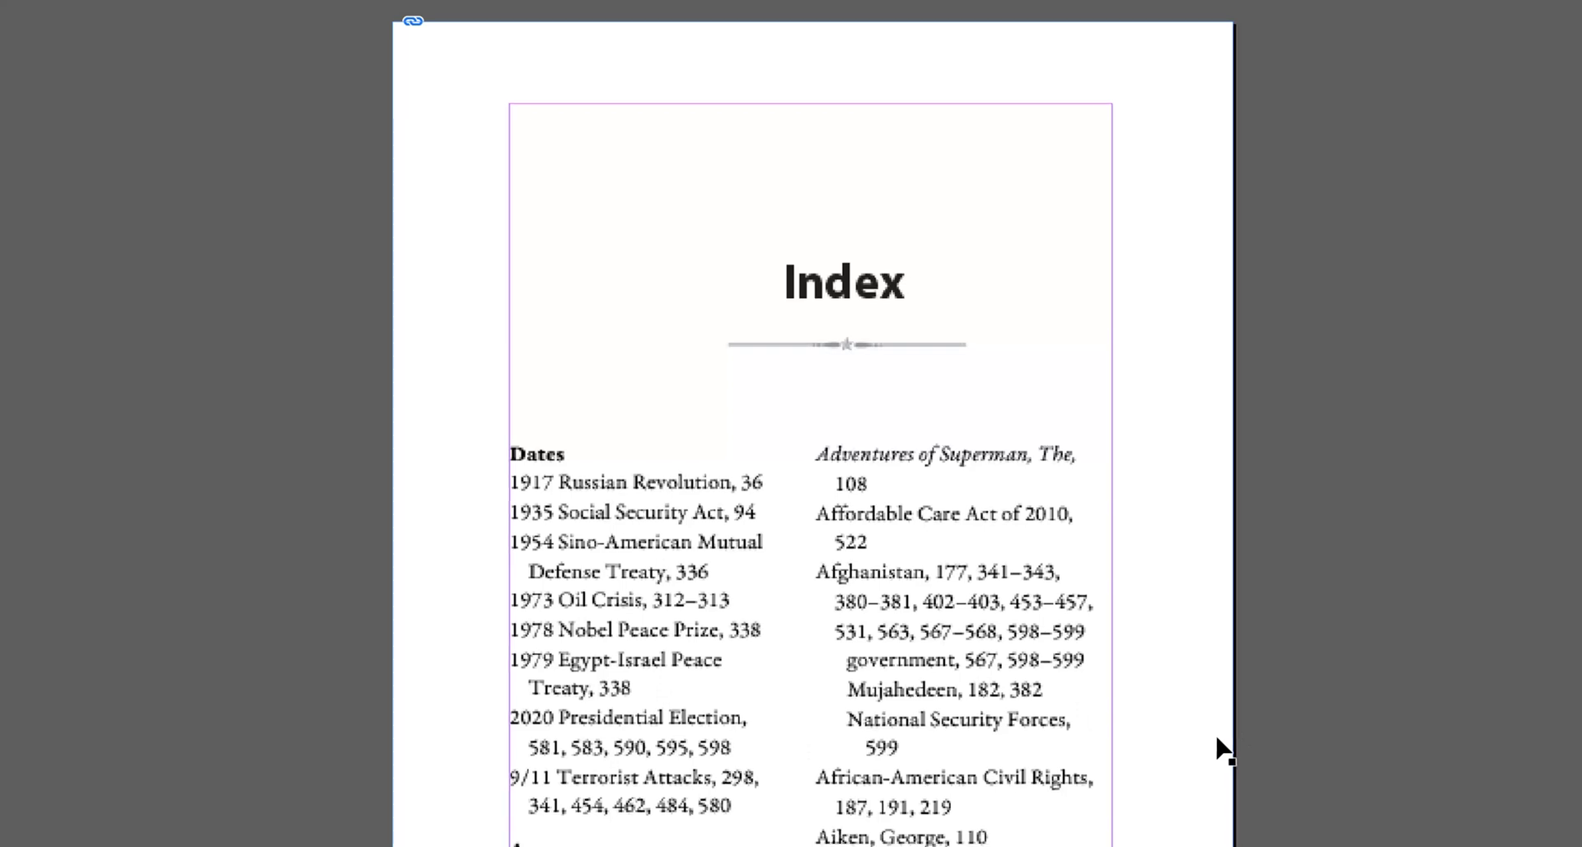
left_click(296, 14)
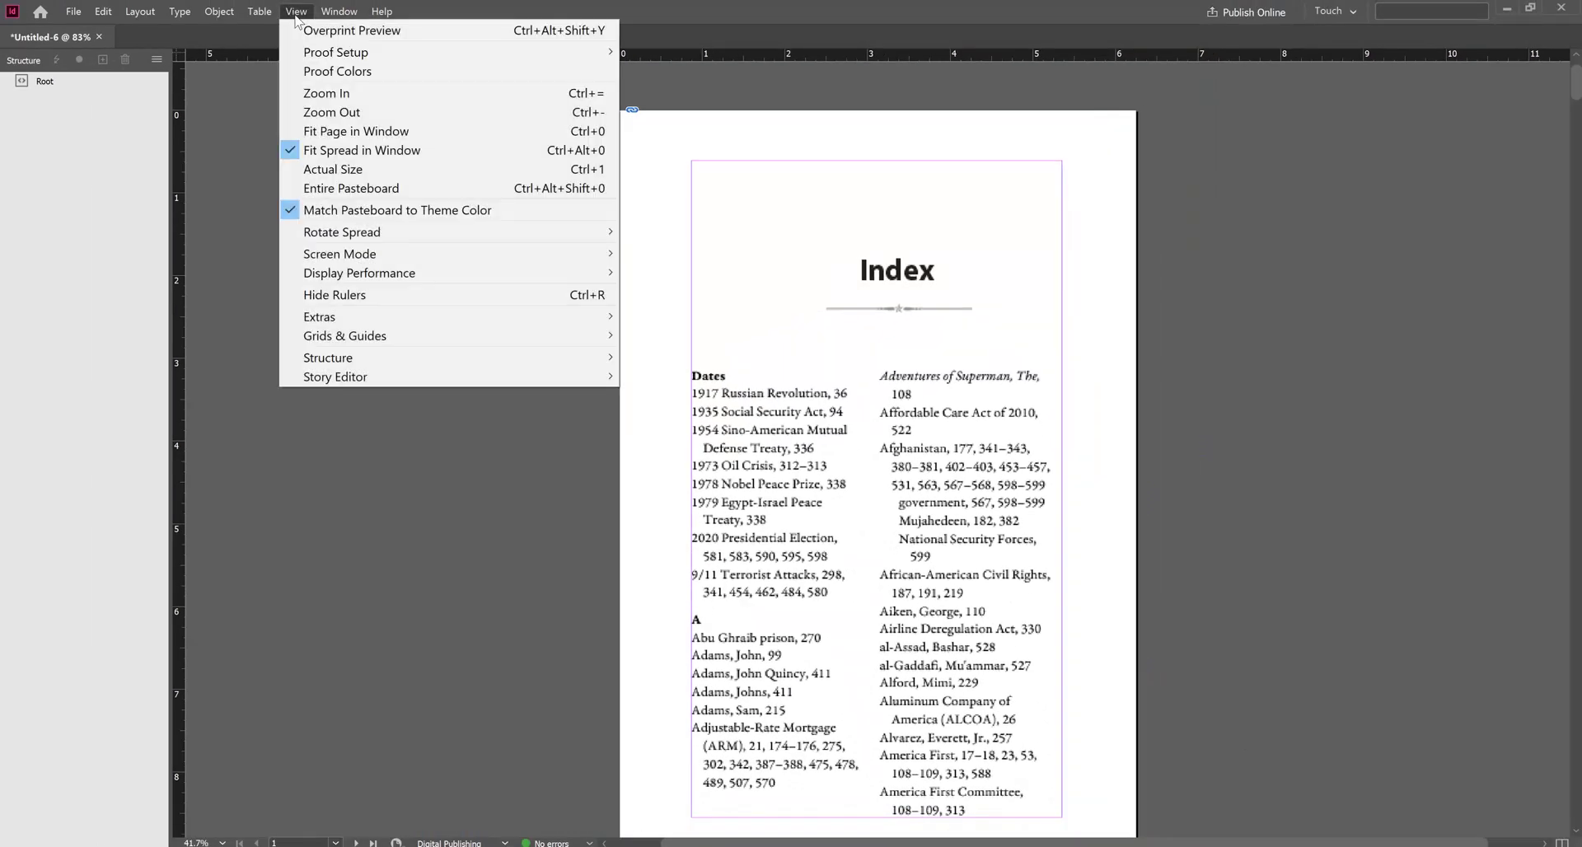
mouse_move(387, 275)
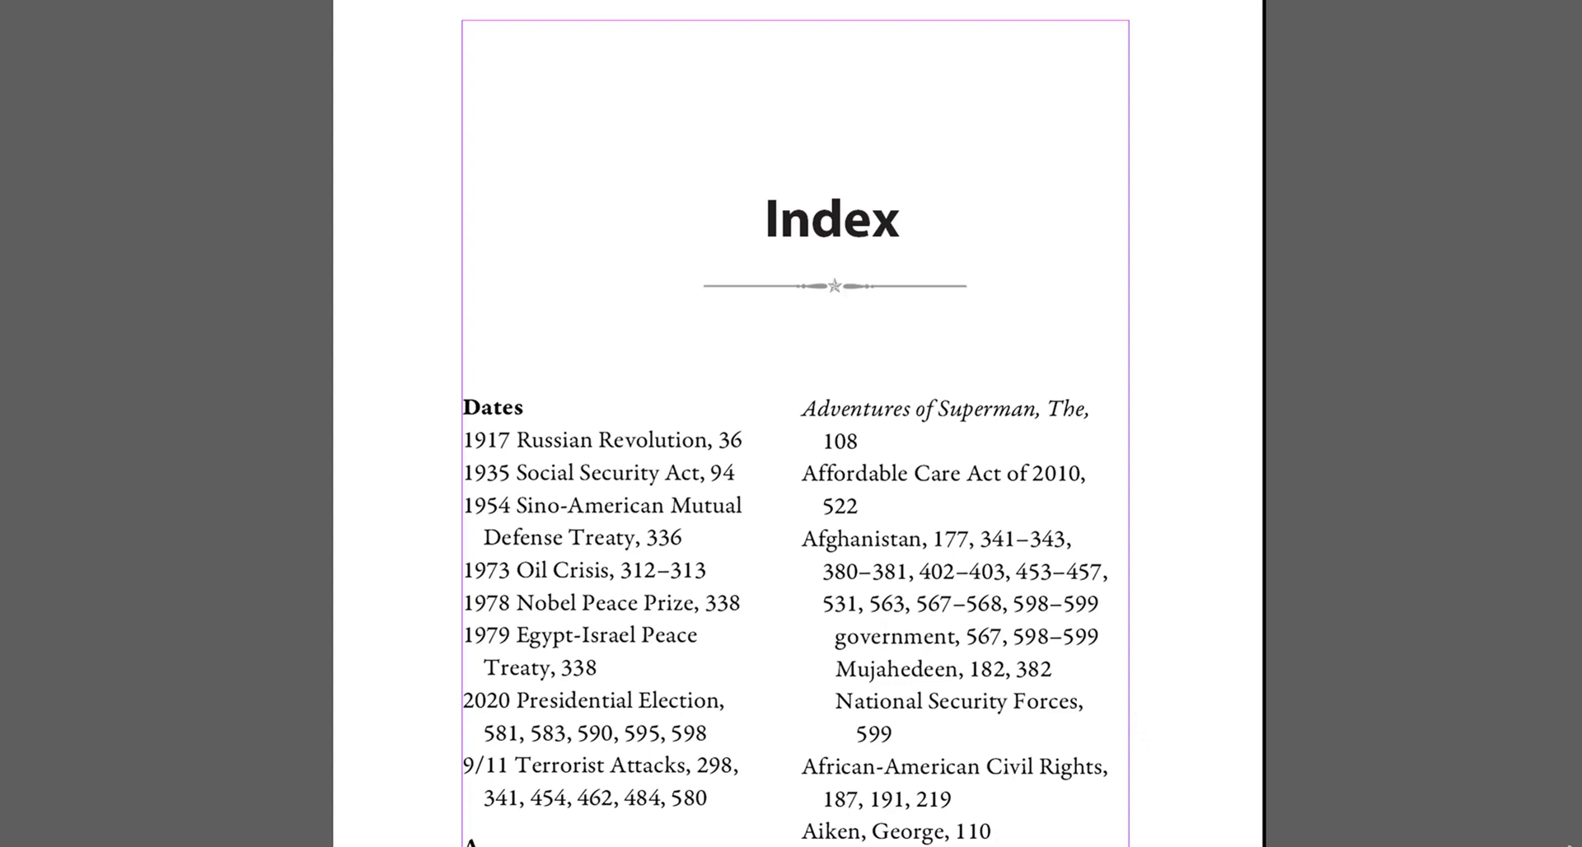
scroll(1200, 641, "down", 10)
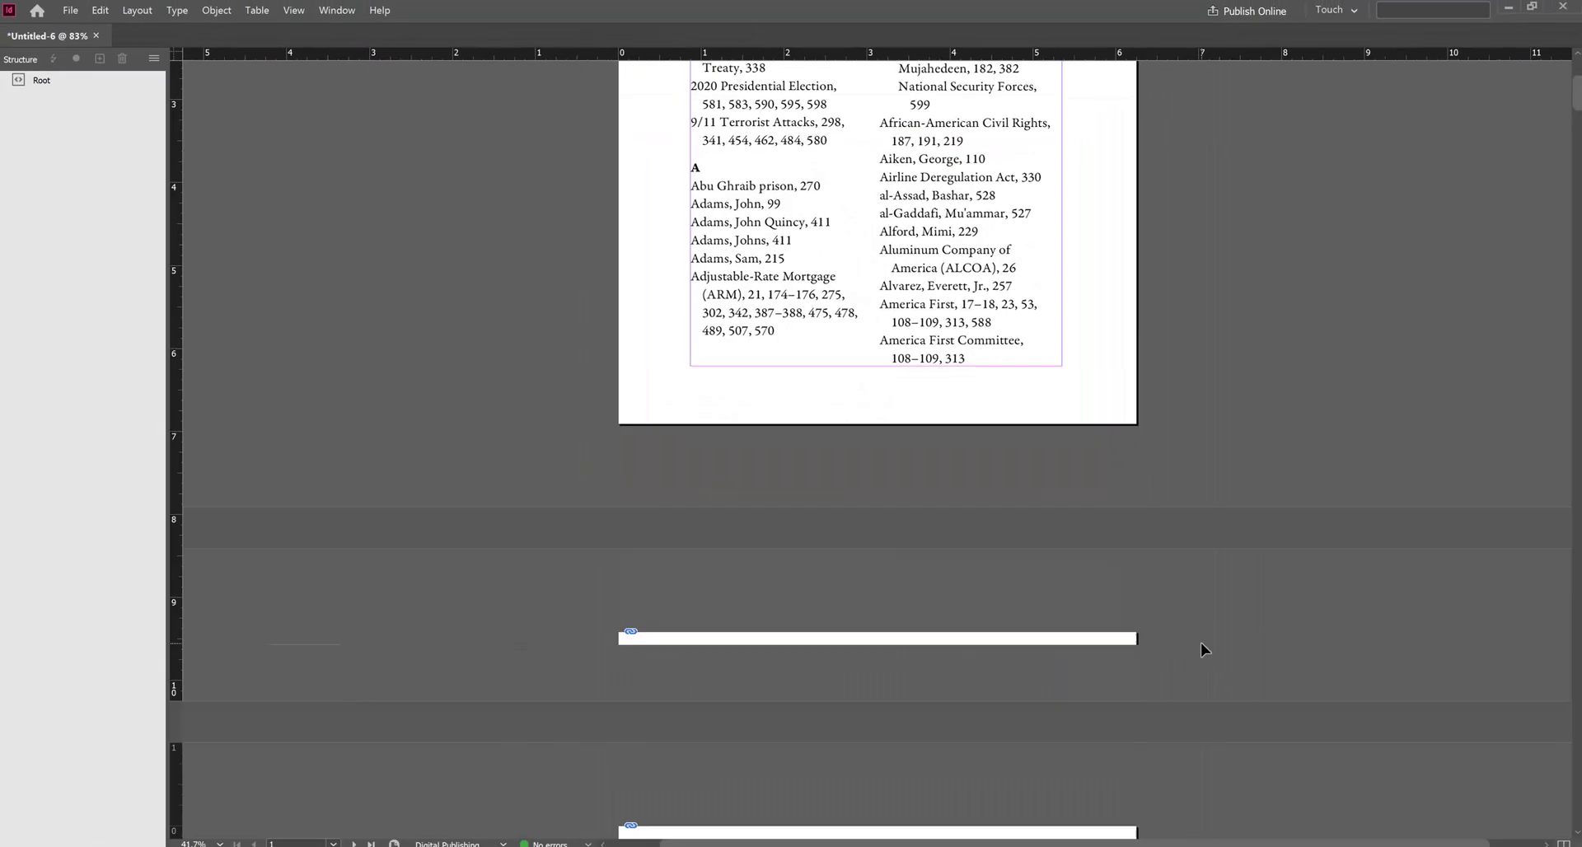
scroll(1200, 641, "up", 10)
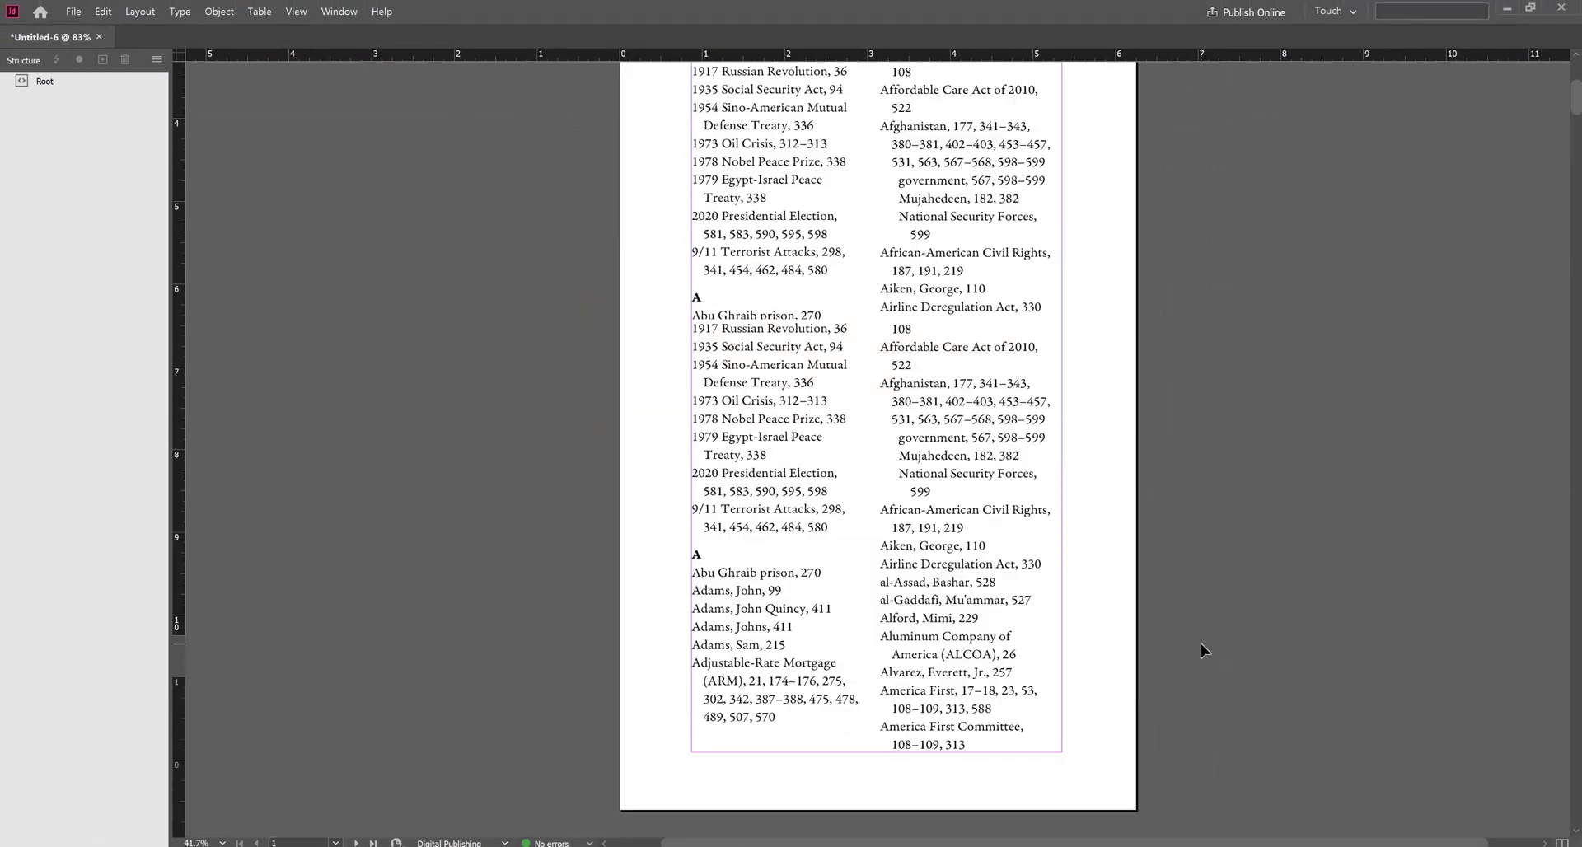
Save the document on the Desktop as index.indd
left_click(72, 10)
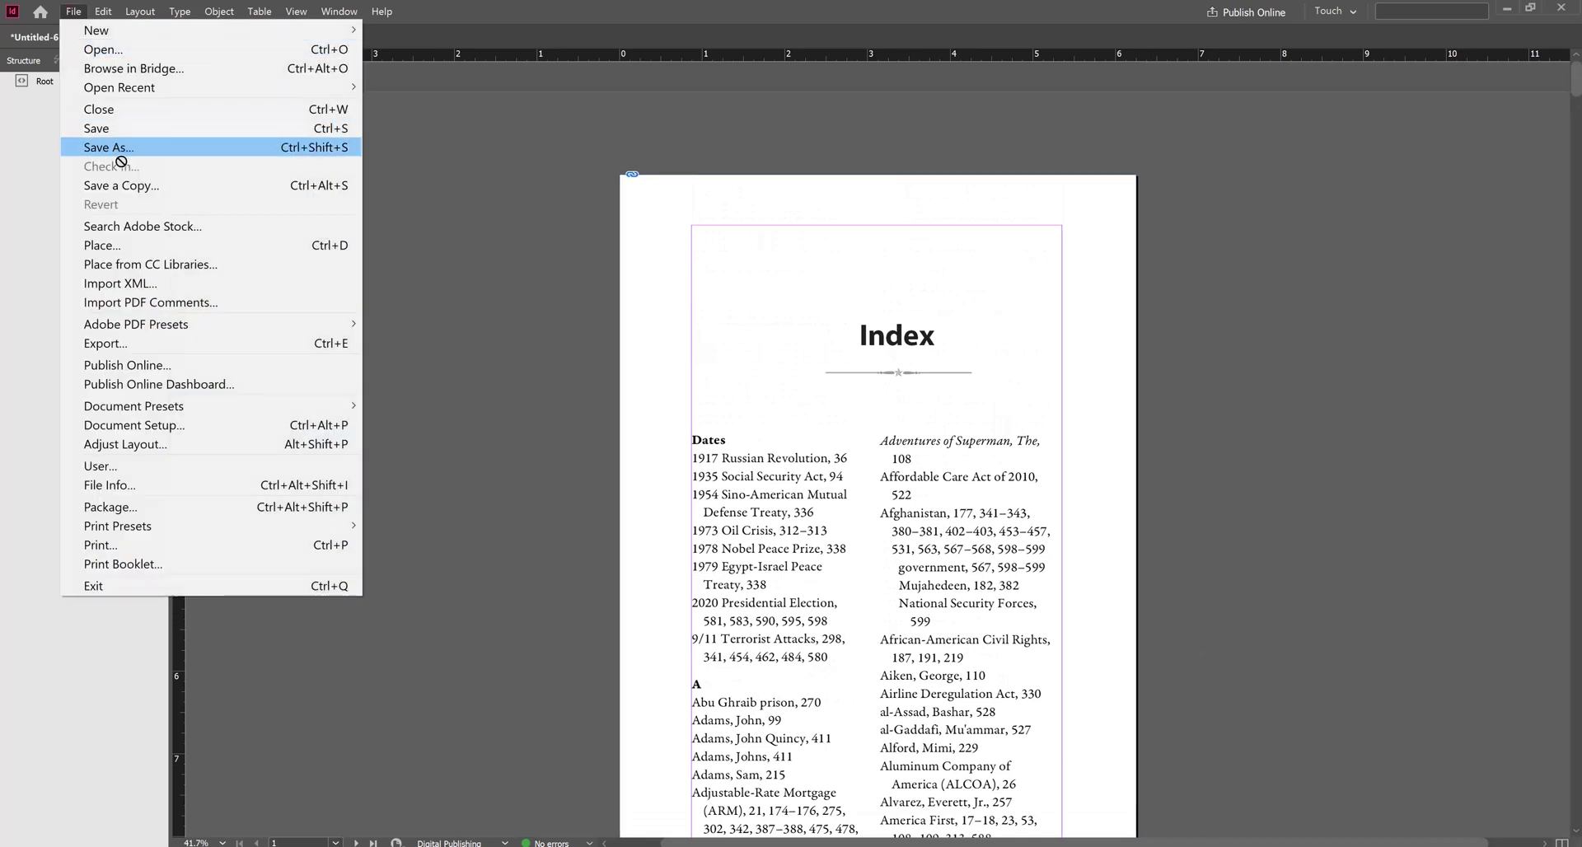
left_click(132, 129)
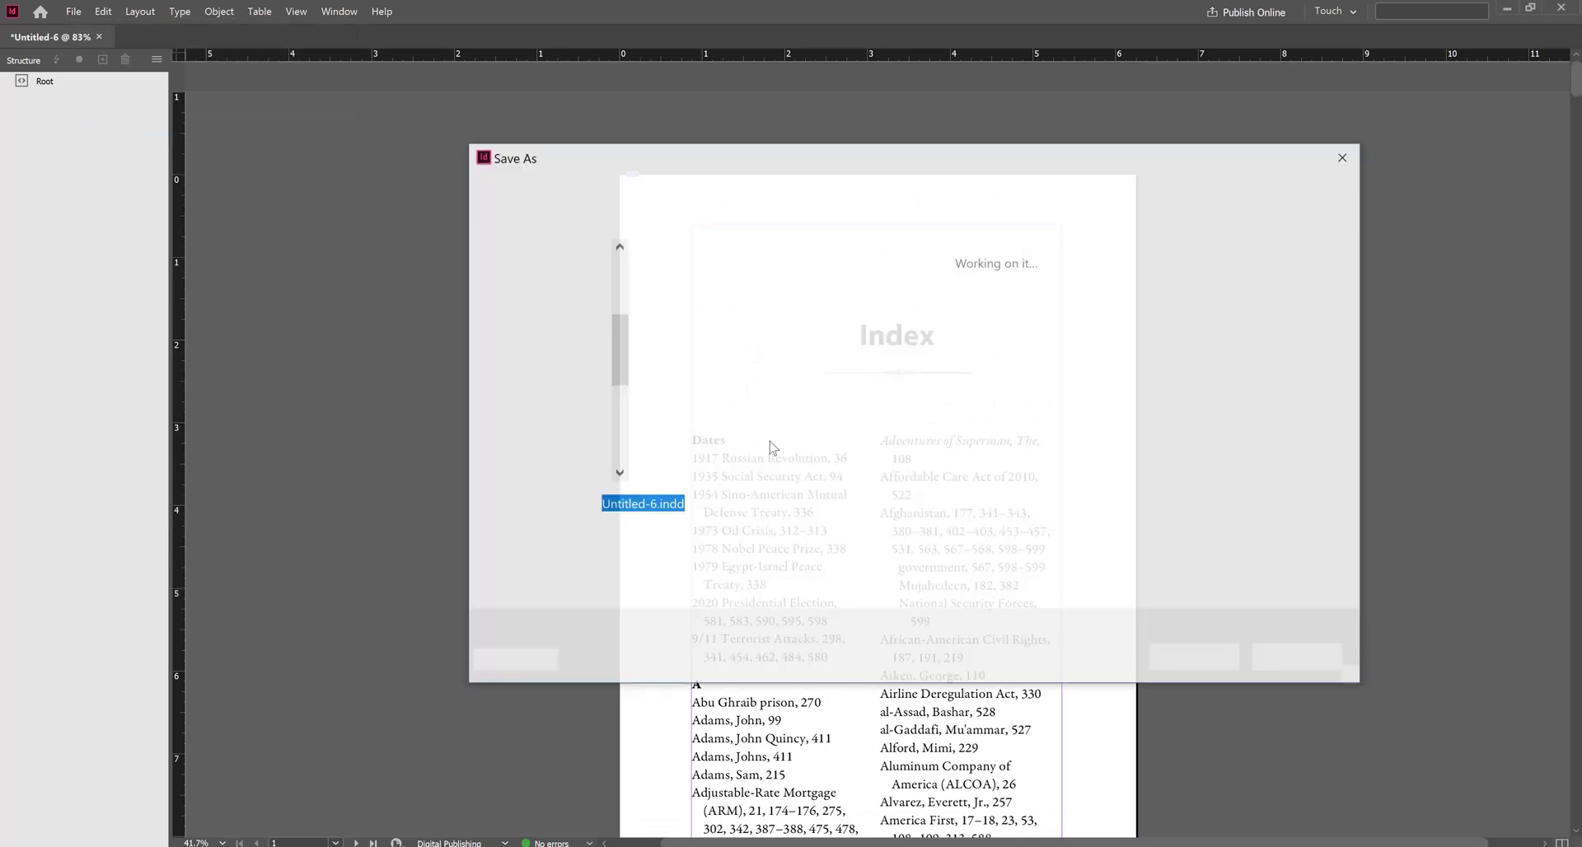
left_click_drag(654, 503, 596, 503)
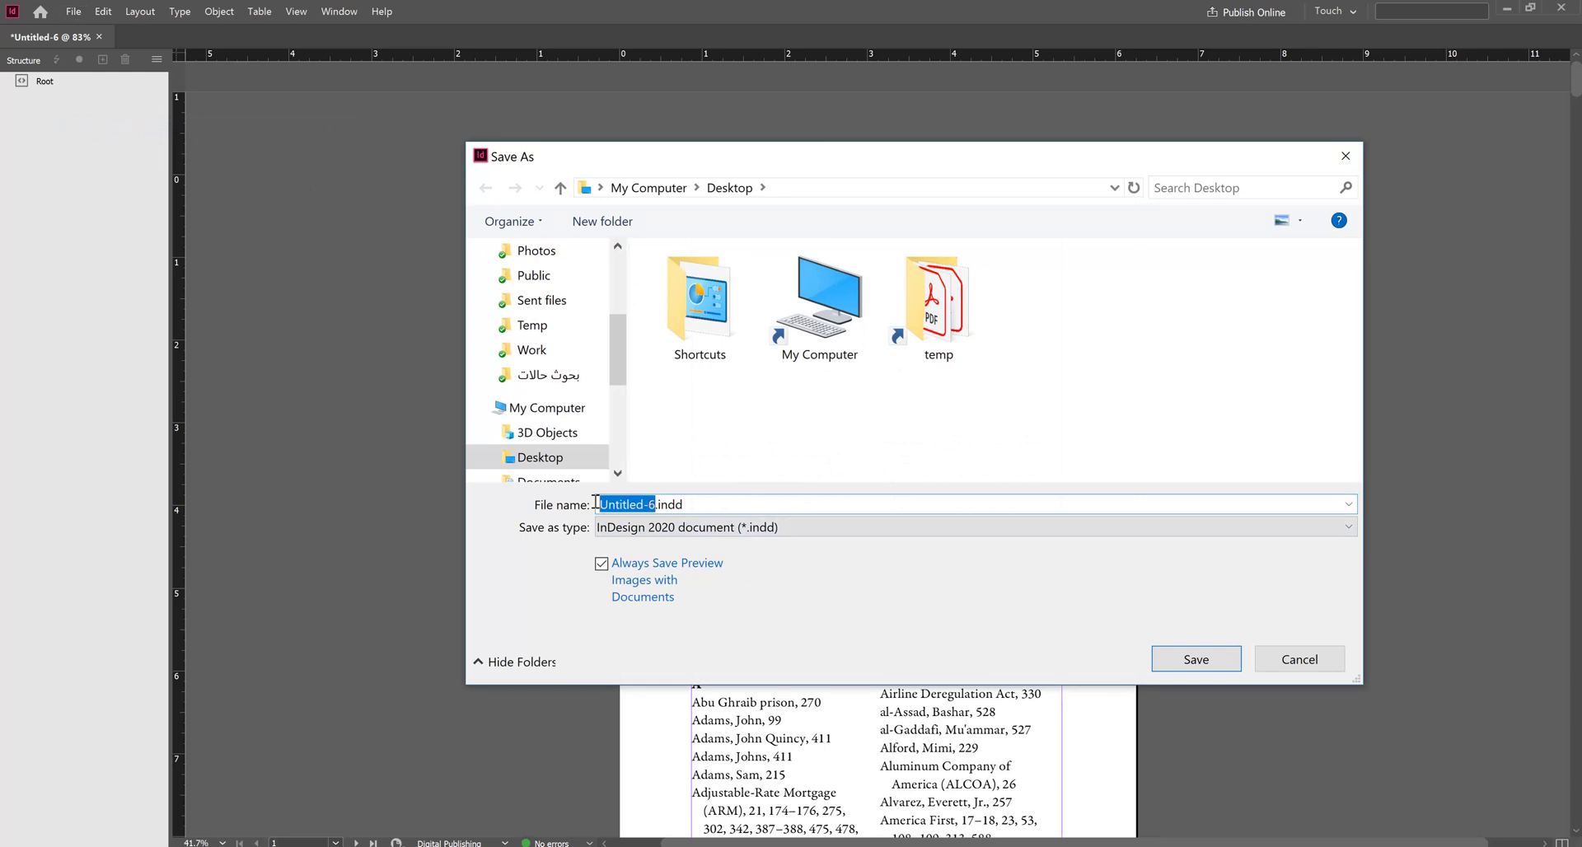
type("index")
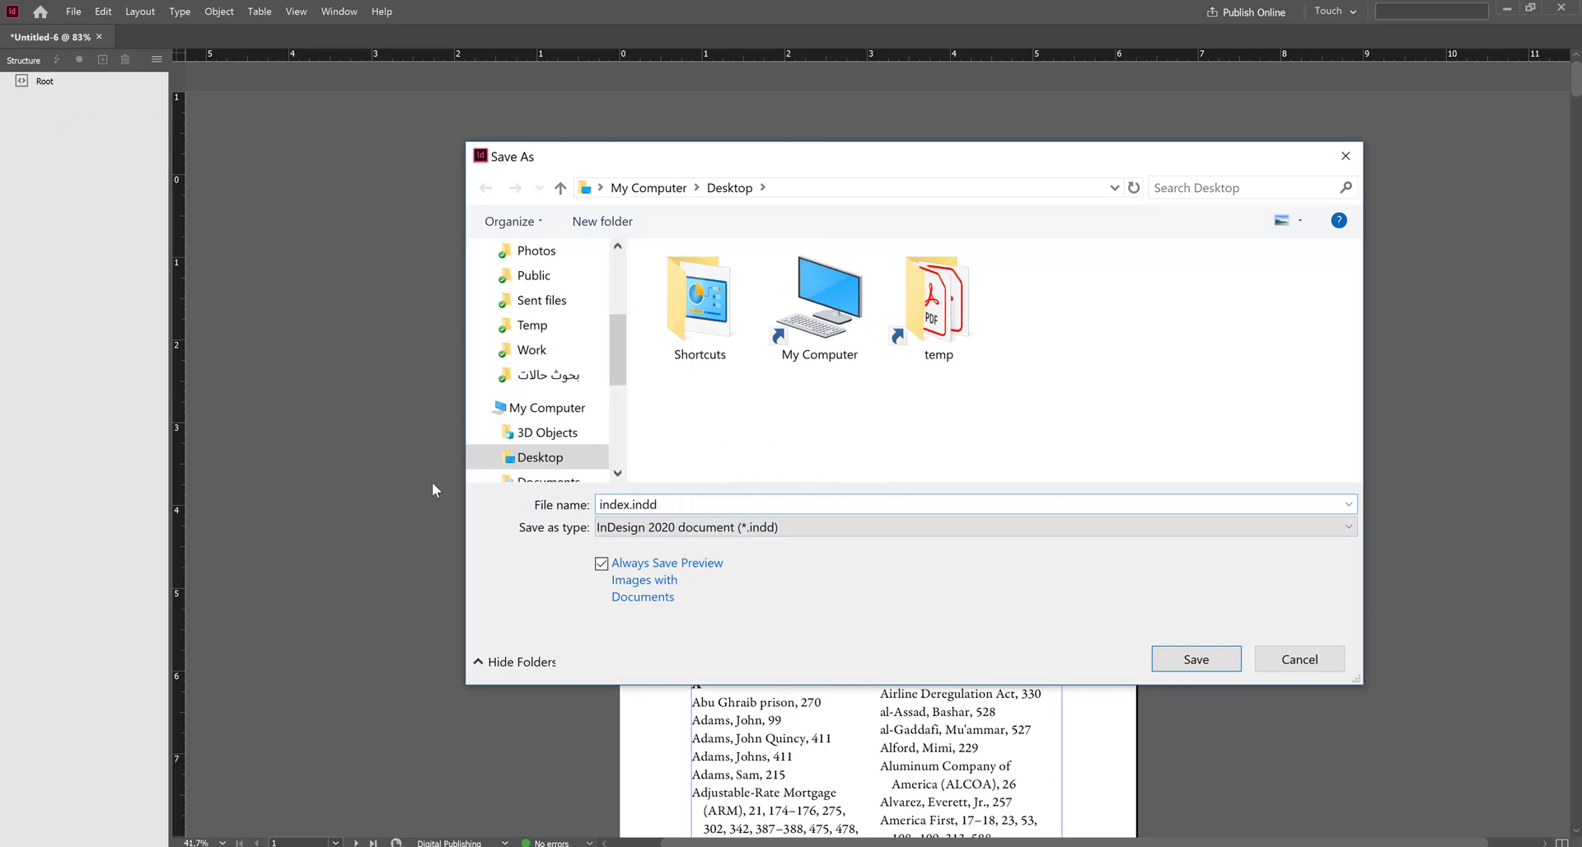
left_click(1177, 662)
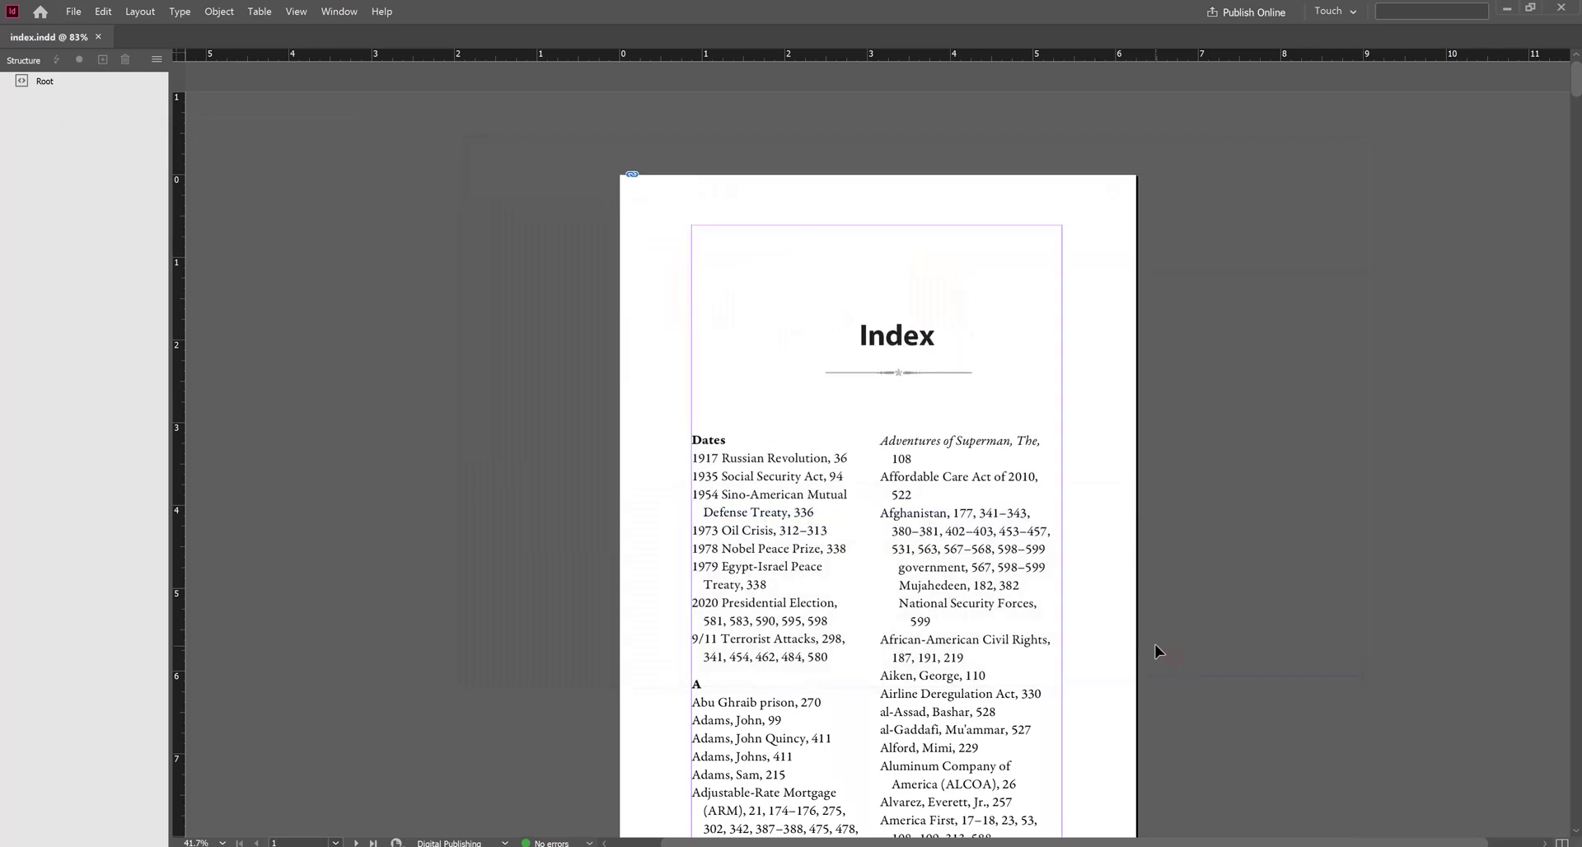
left_click(1509, 10)
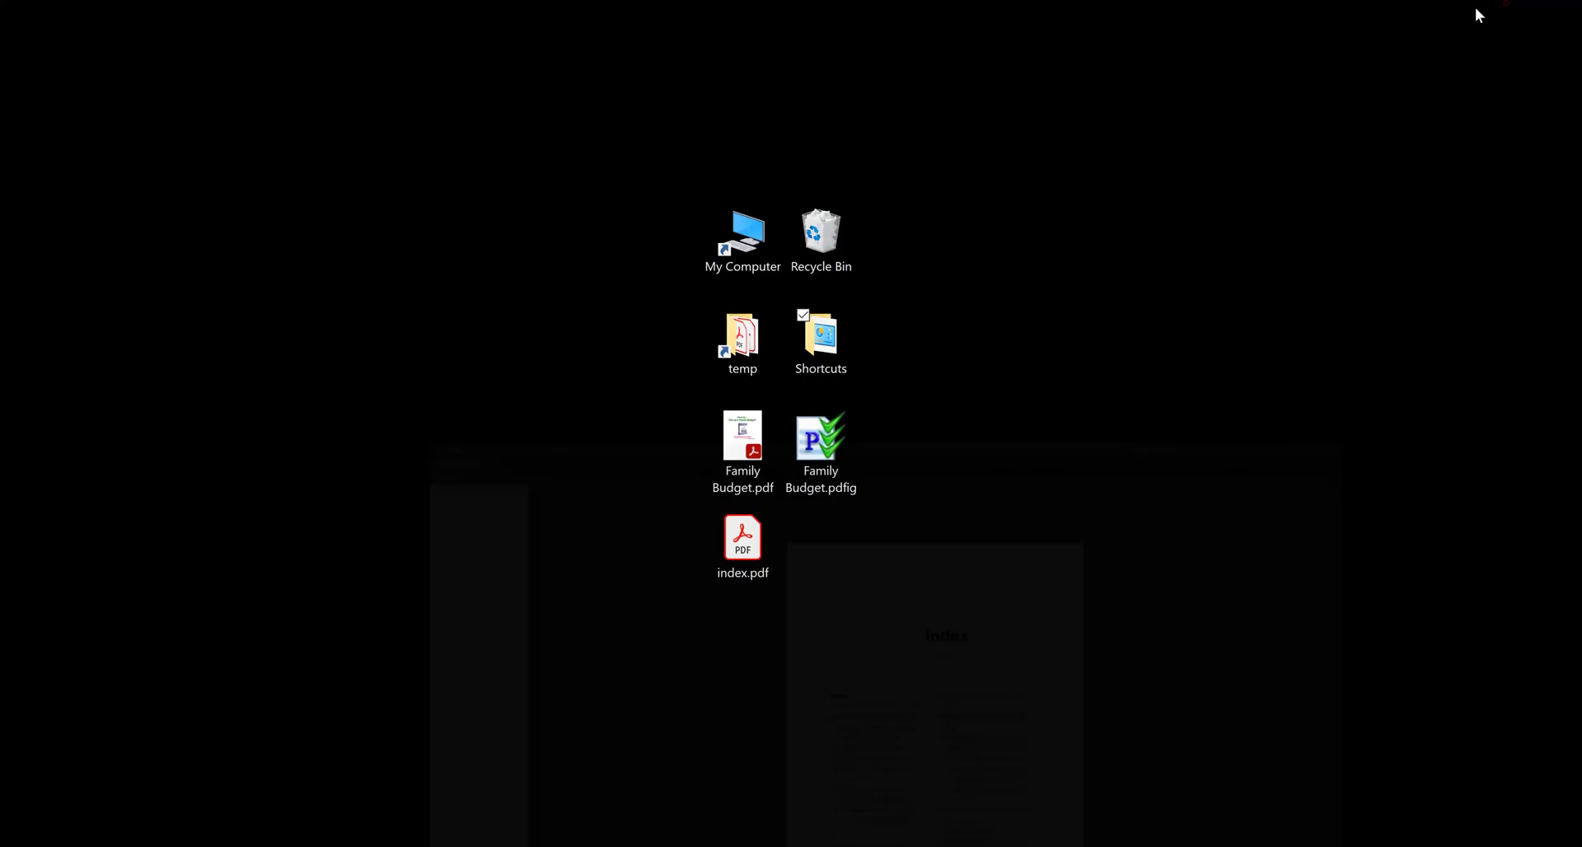
double_click(132, 239)
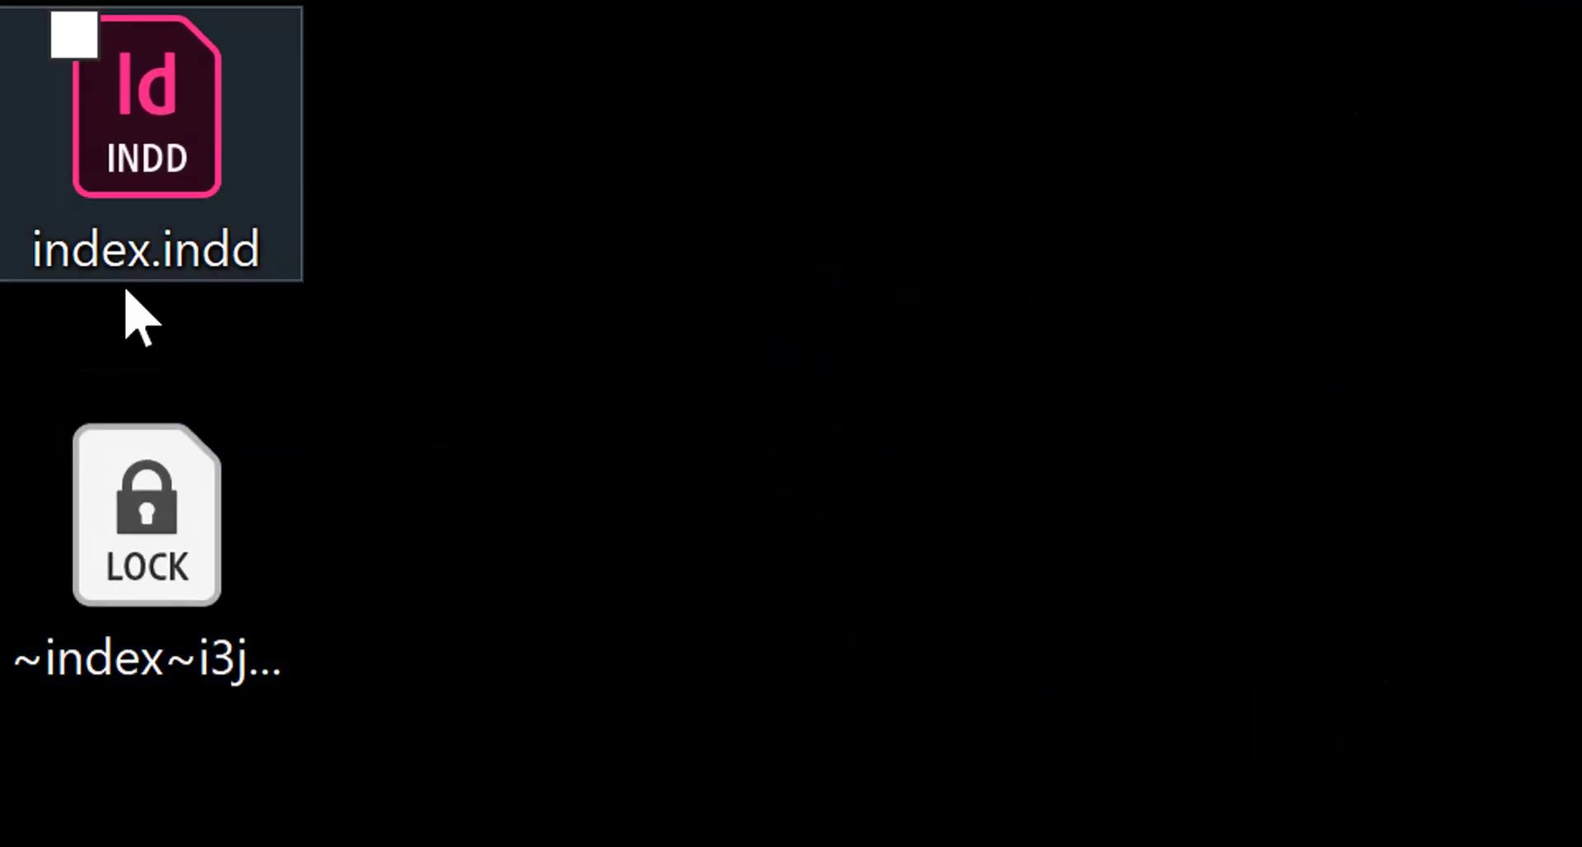